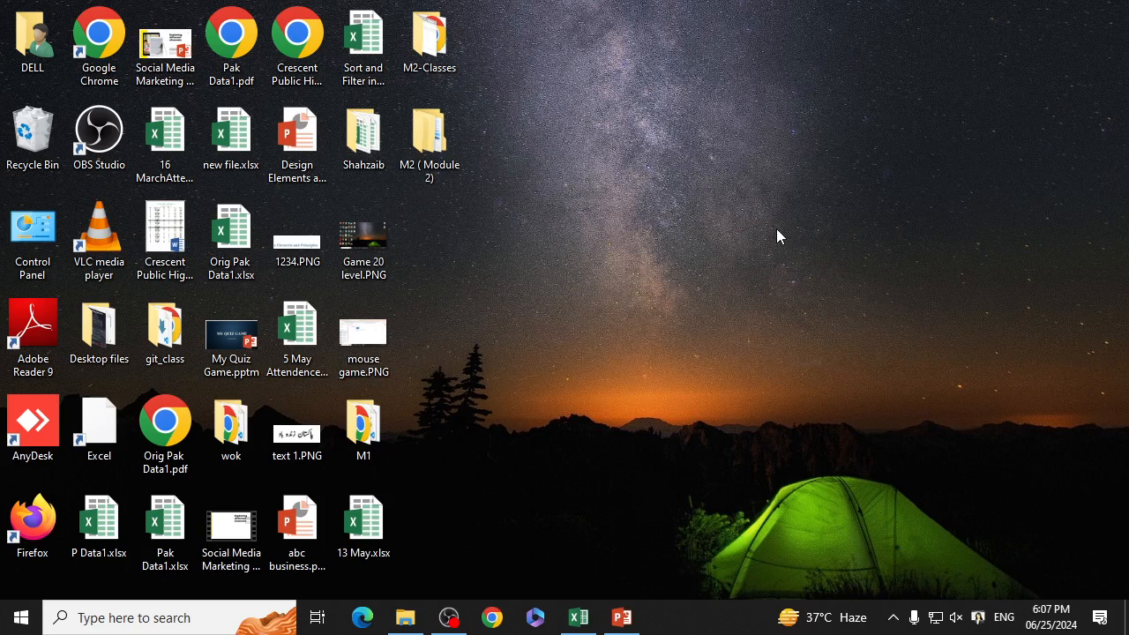
Switch to the open Excel102Exercises (2).xlsx workbook in Excel and close it without saving its changes.
click(579, 618)
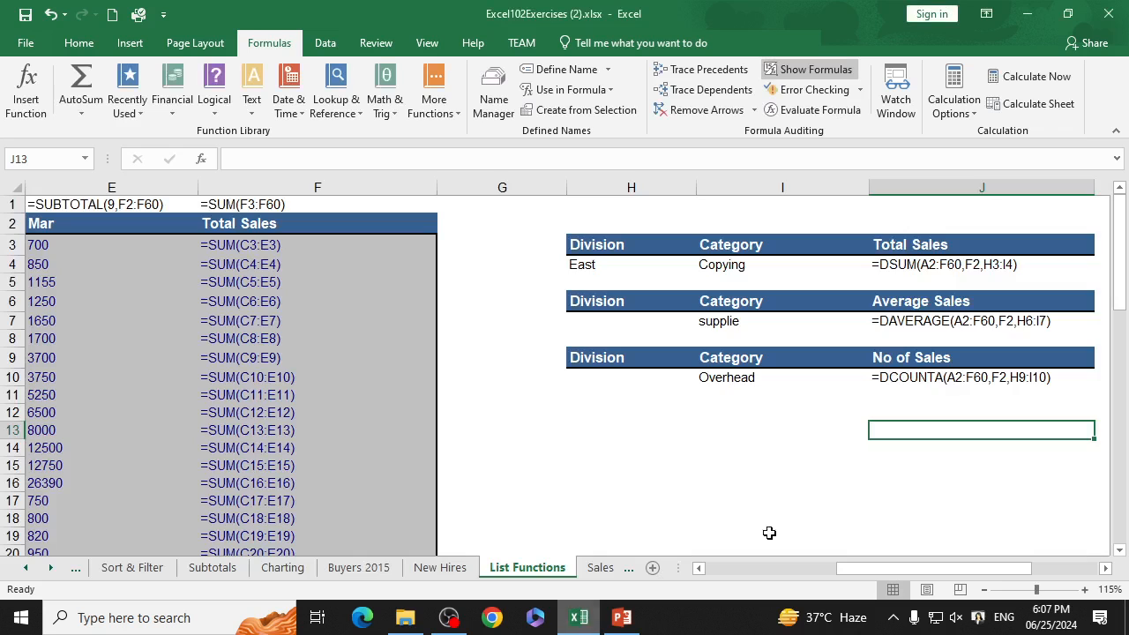
click(1109, 14)
click(578, 346)
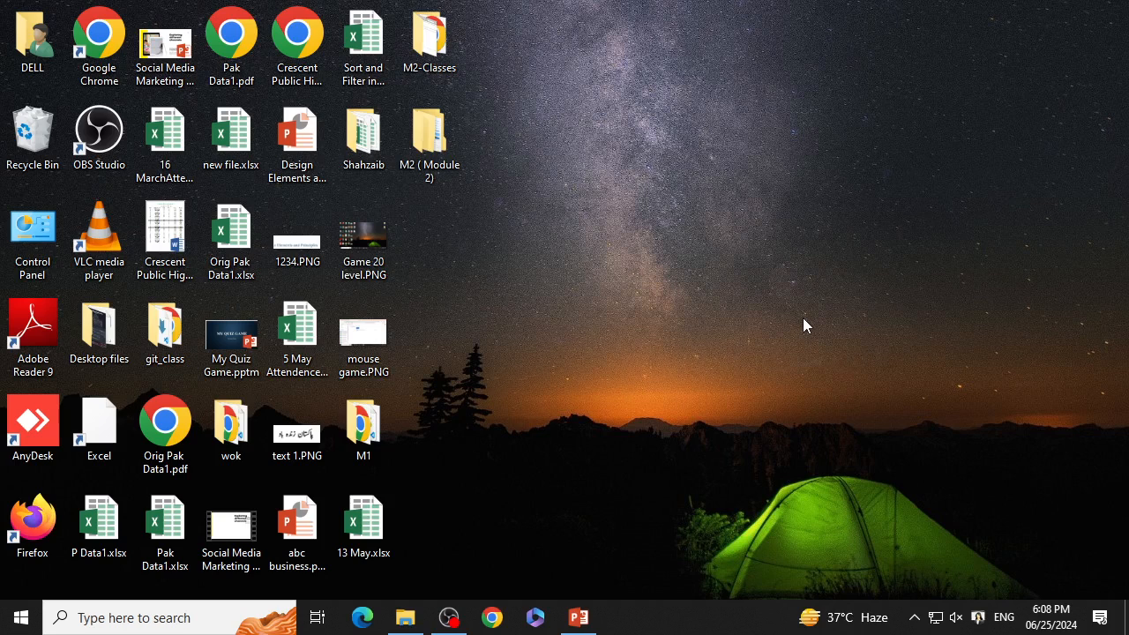
Open the Excel102Exercises (2).xlsx workbook from the Downloads folder.
double_click(32, 40)
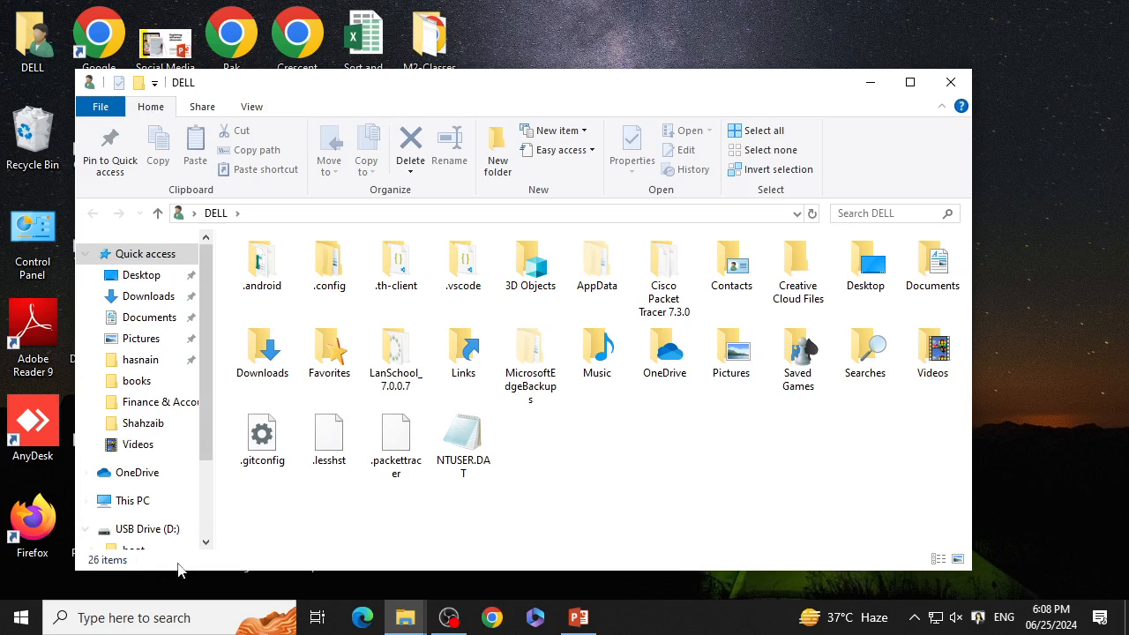
click(149, 296)
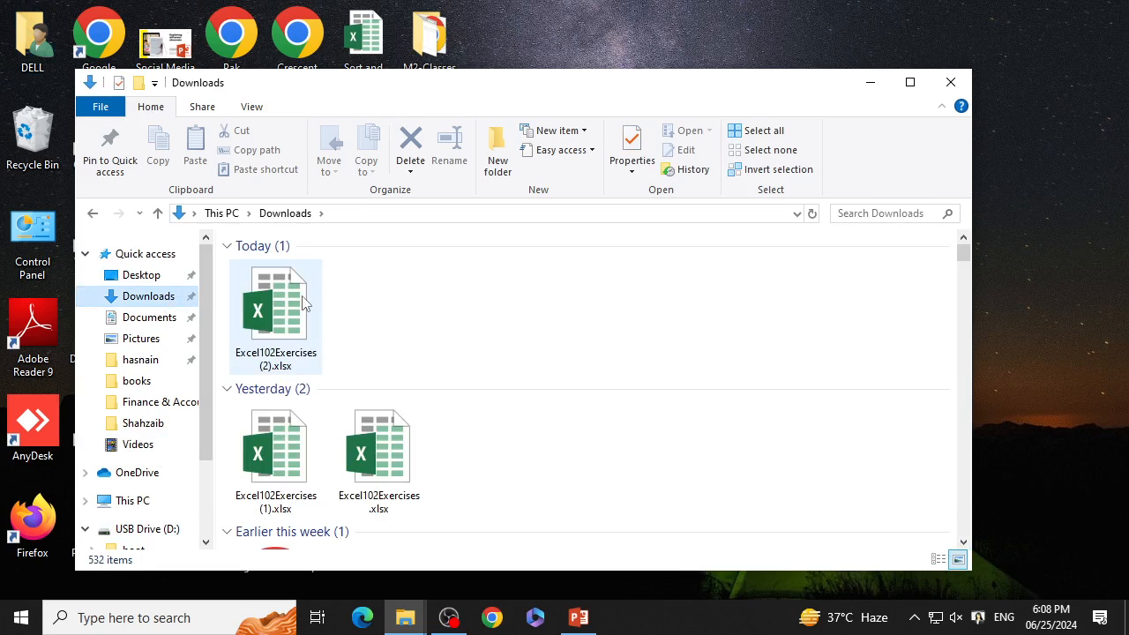
click(285, 367)
double_click(285, 367)
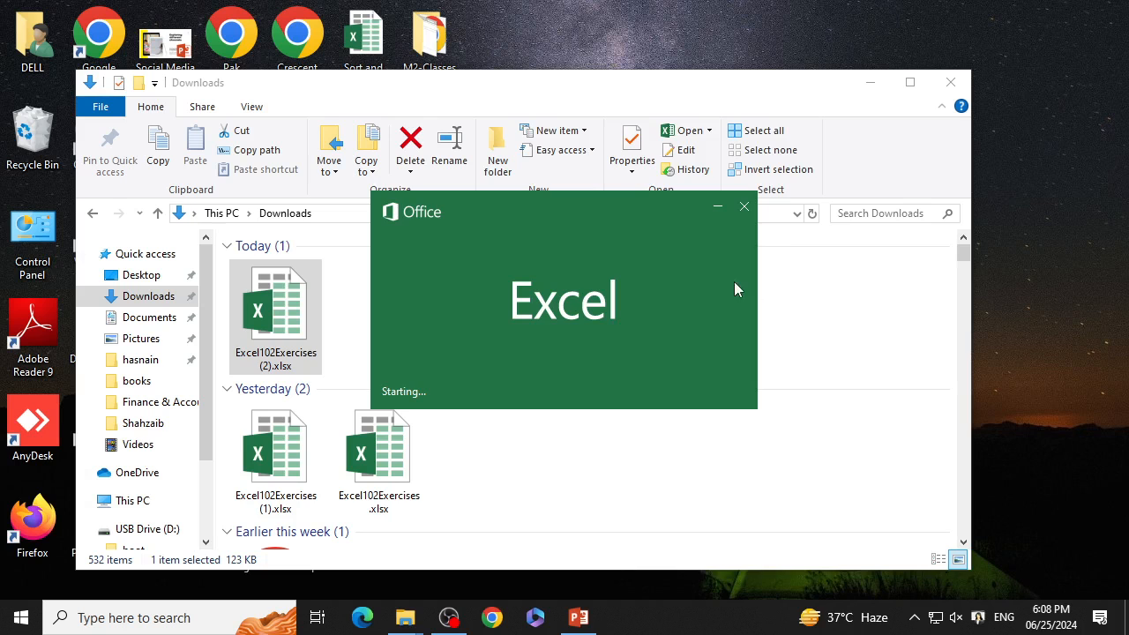
click(780, 120)
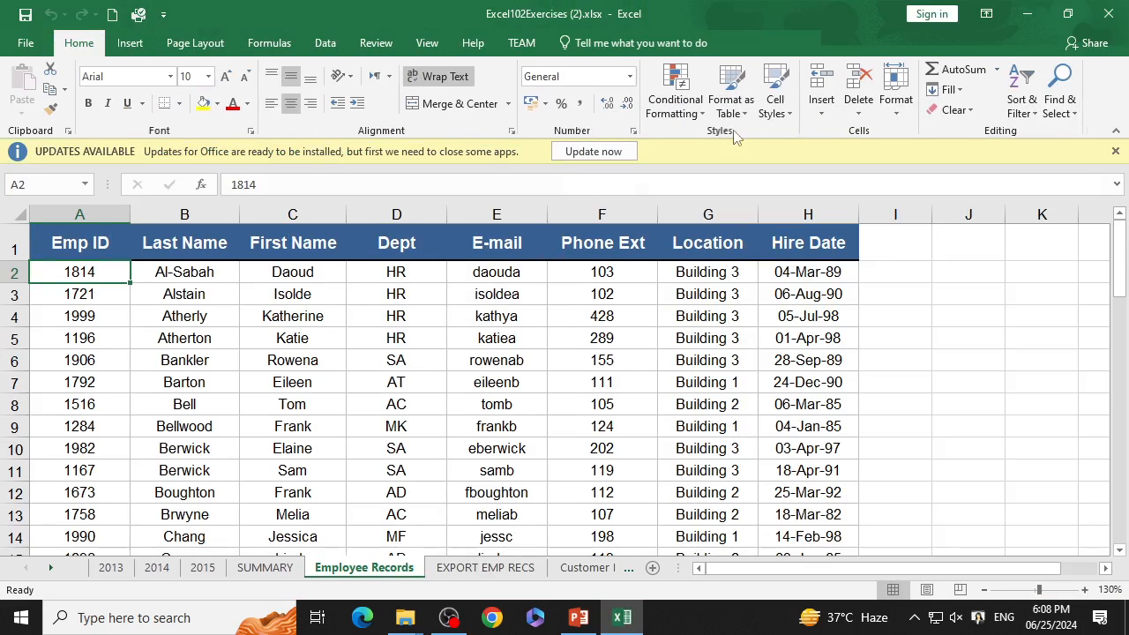
Go through the workbook's sheets and switch to the Sort & Filter worksheet.
click(628, 573)
click(628, 573)
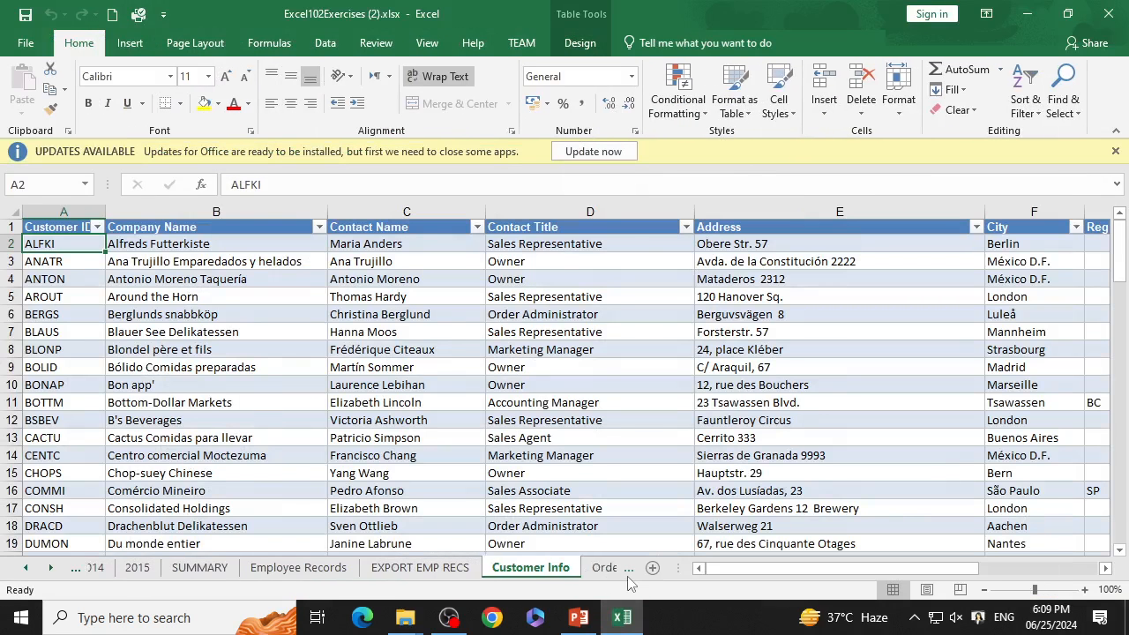
click(628, 574)
click(628, 574)
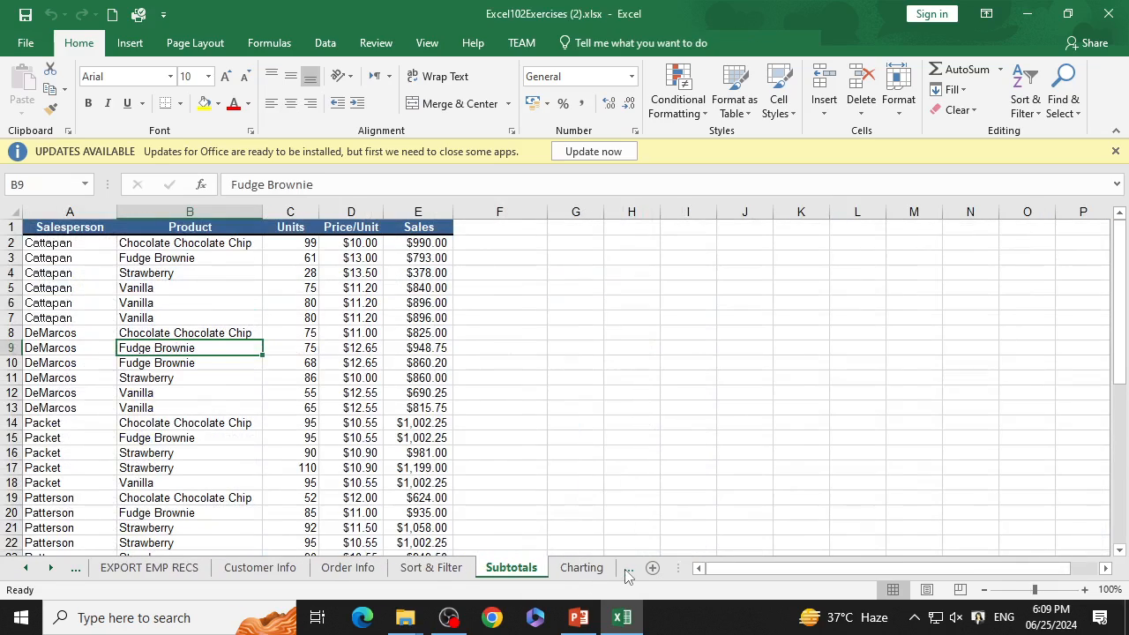
click(629, 574)
click(628, 574)
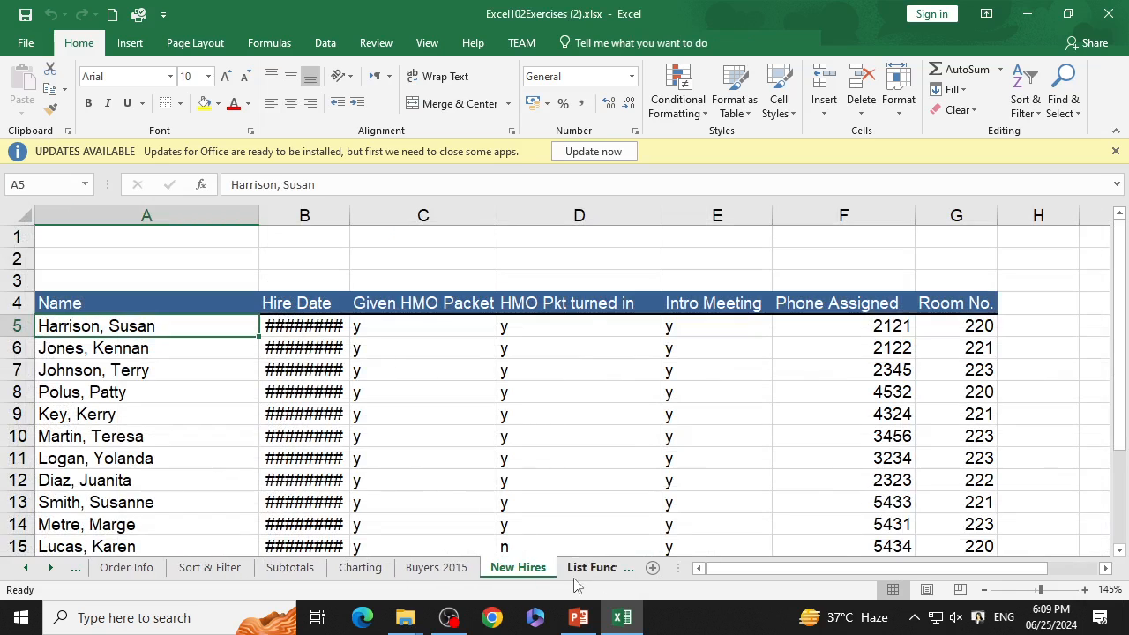
click(600, 569)
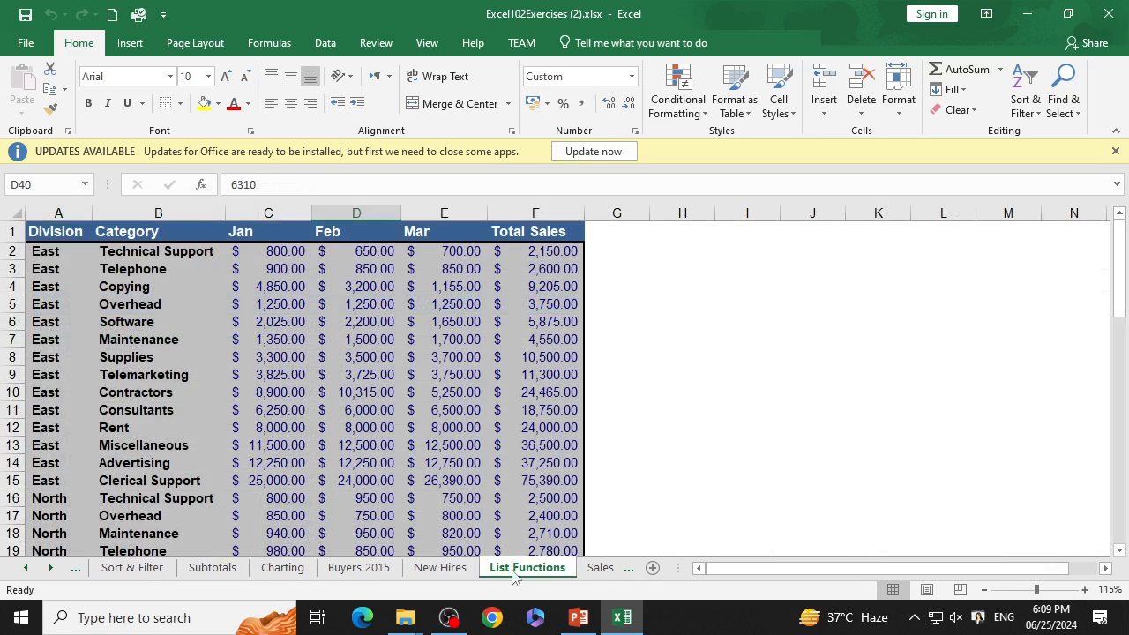
click(132, 569)
scroll(585, 458, down, 1)
scroll(585, 458, up, 1)
click(737, 320)
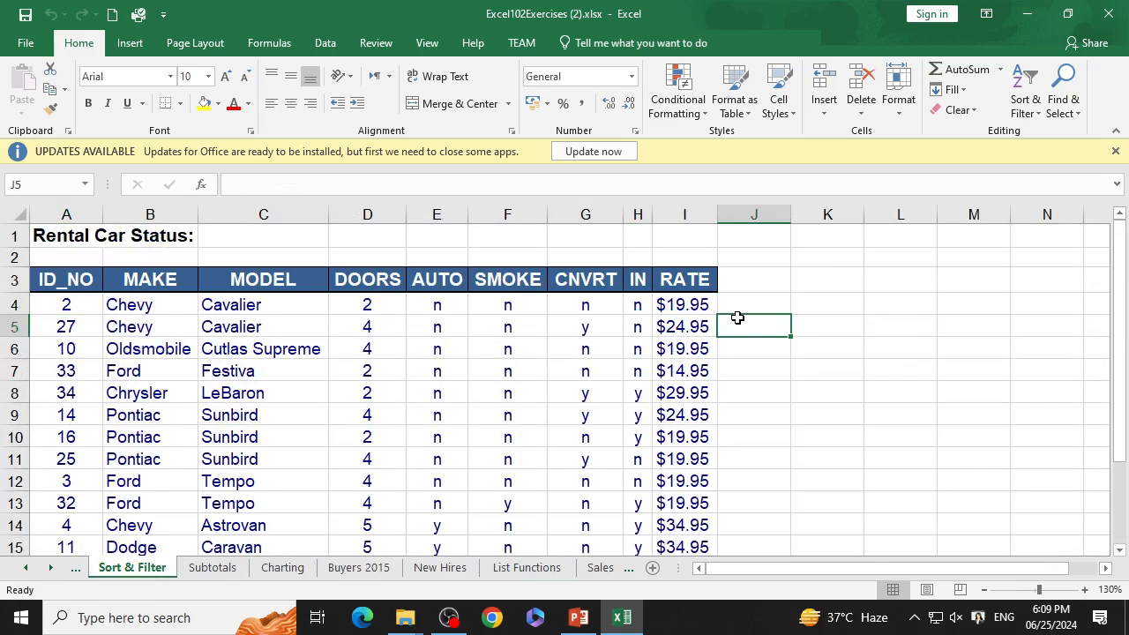
click(785, 306)
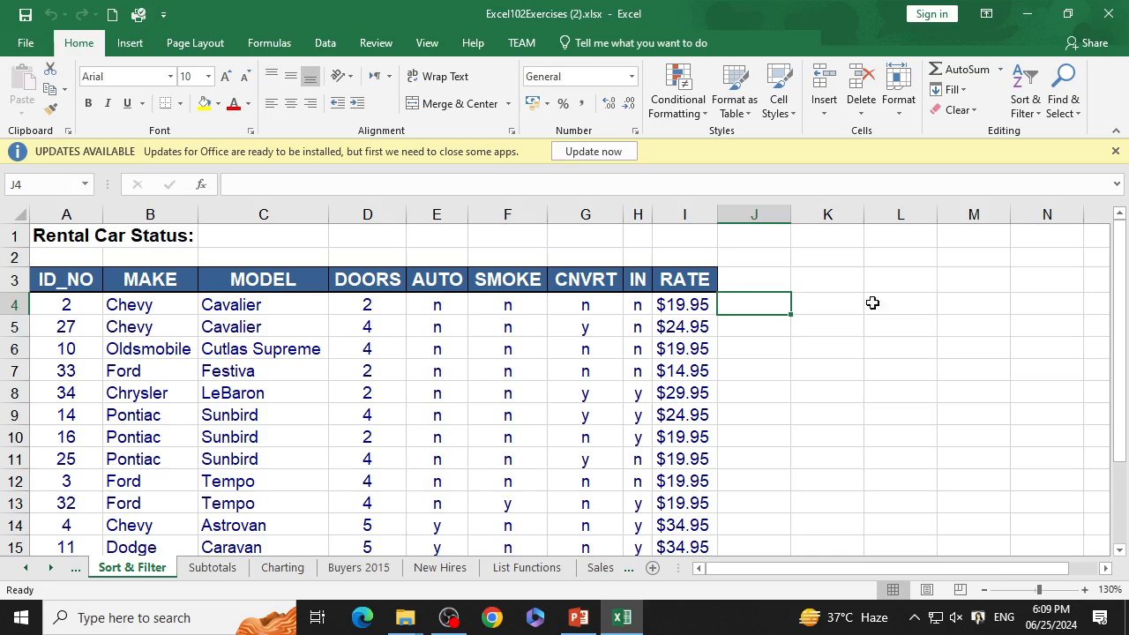
scroll(834, 340, down, 3)
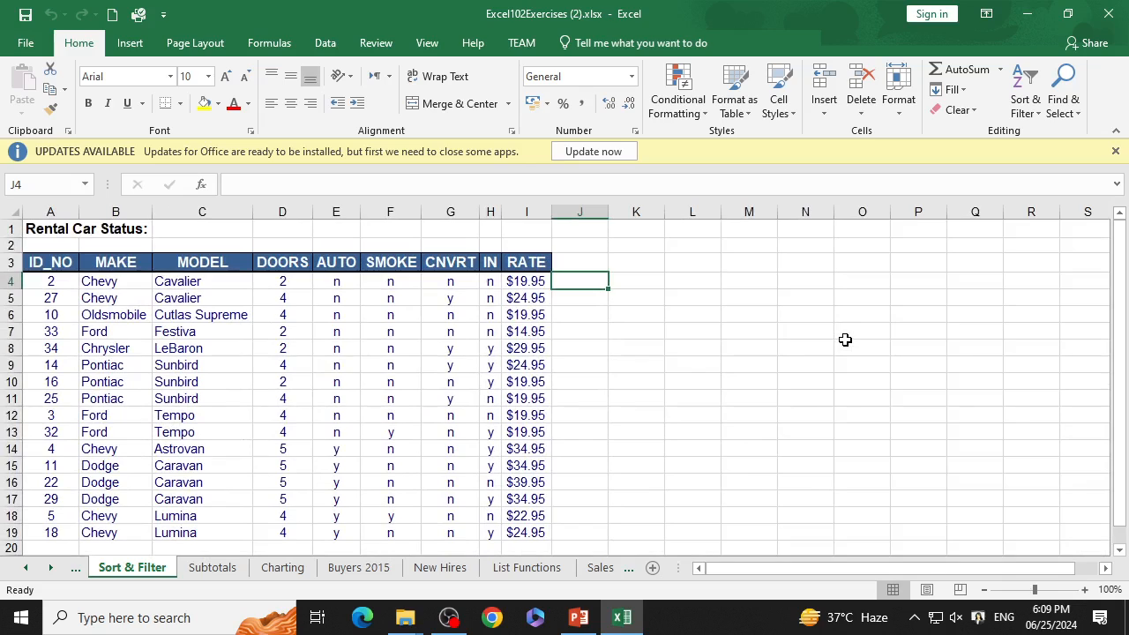
click(846, 345)
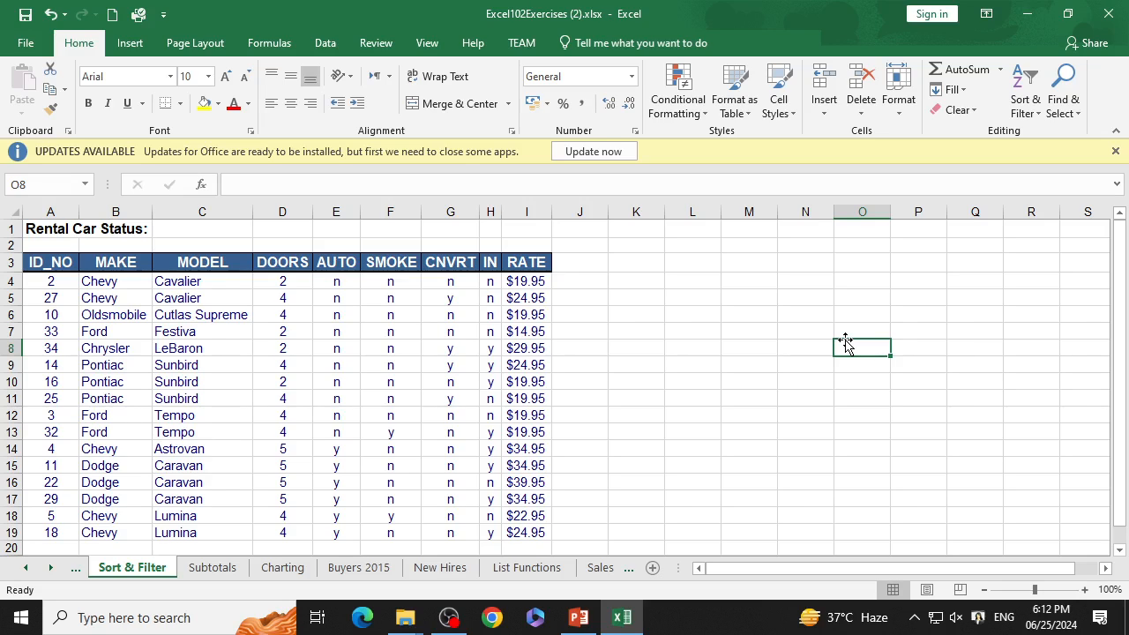
drag(136, 281, 139, 408)
scroll(154, 408, up, 18)
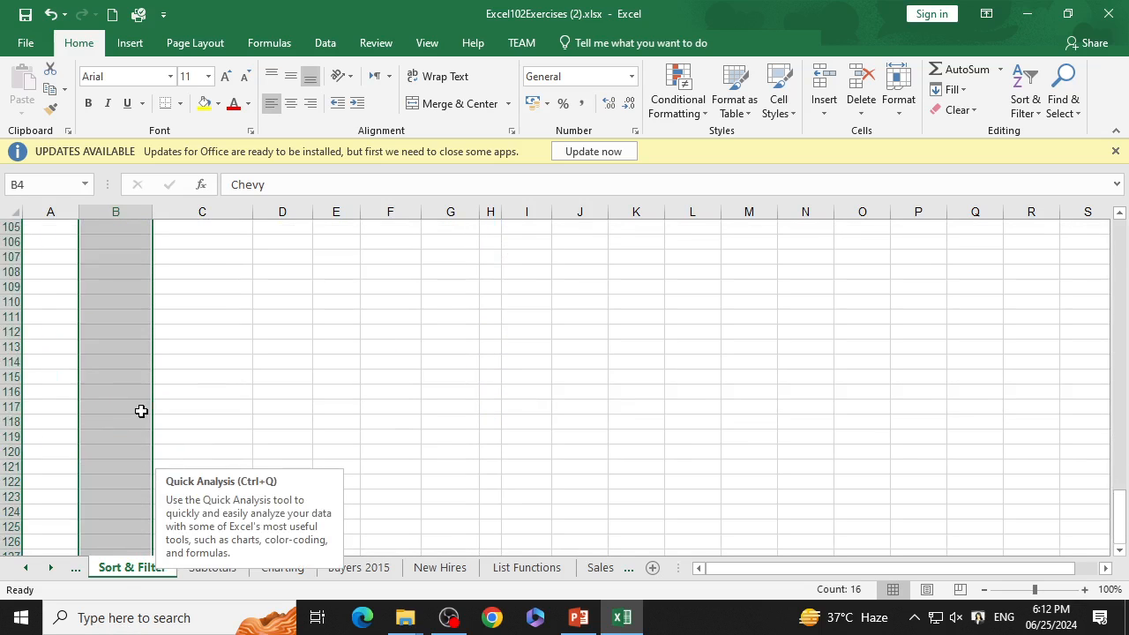
scroll(164, 407, up, 19)
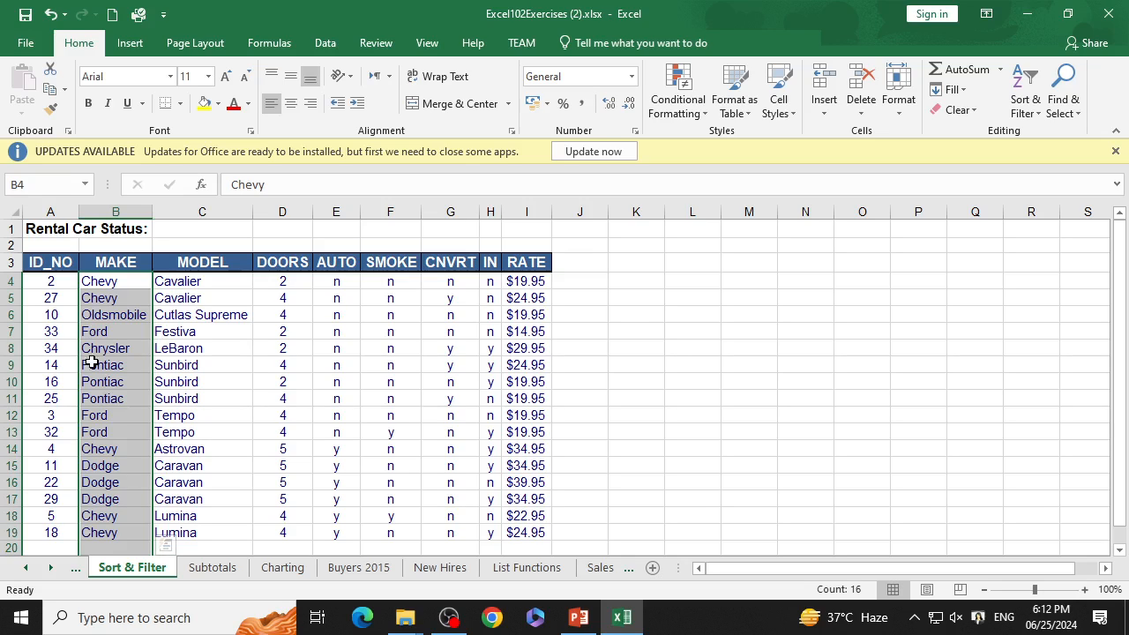
click(124, 416)
Select cells B4:B30 in the MAKE column and open the Data Validation settings for them.
drag(123, 279, 100, 505)
scroll(99, 474, up, 4)
scroll(102, 466, down, 4)
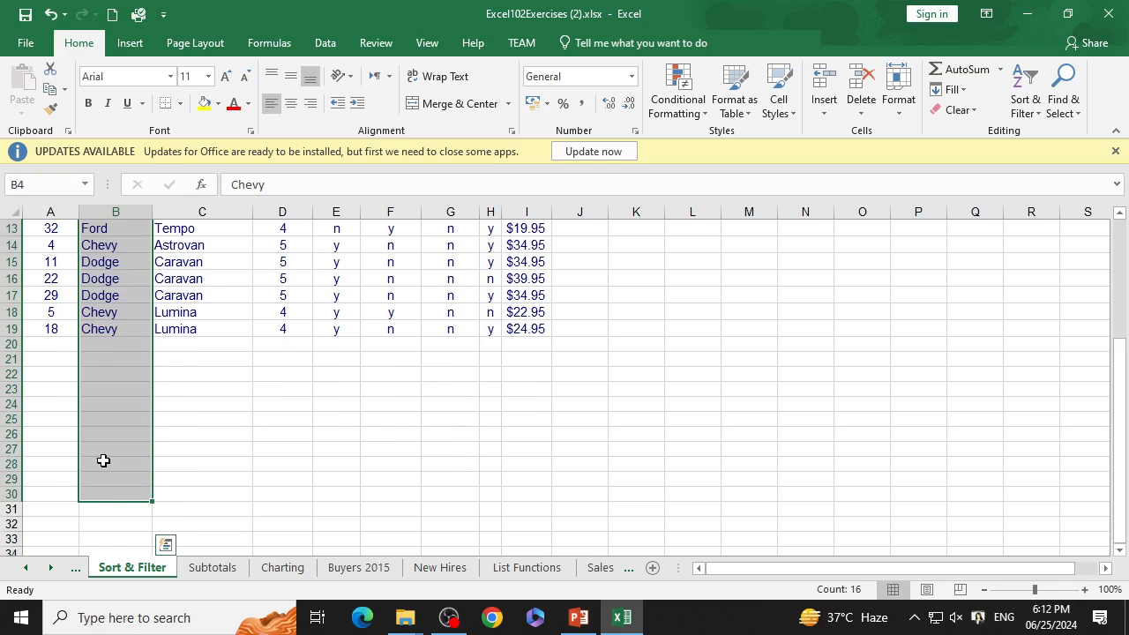
scroll(103, 461, up, 4)
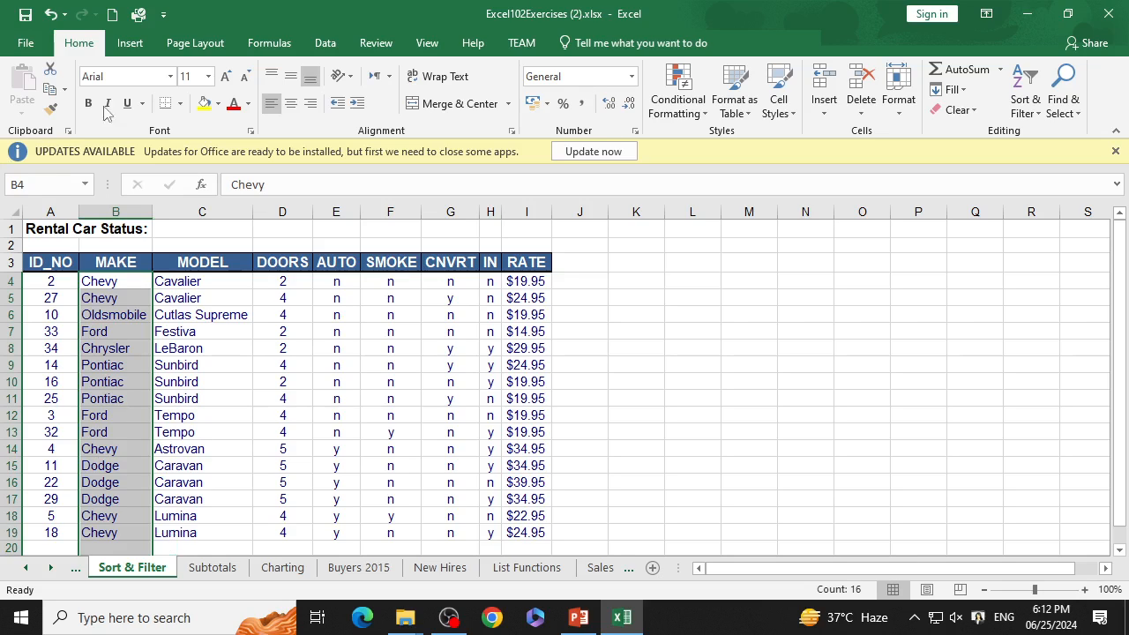
click(319, 44)
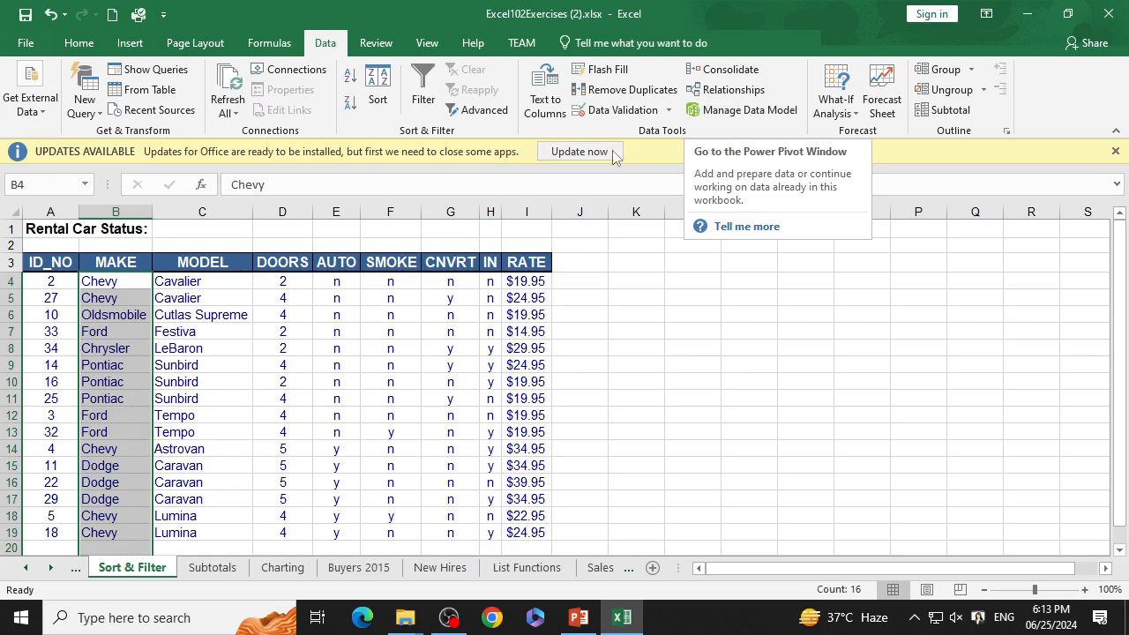
click(650, 109)
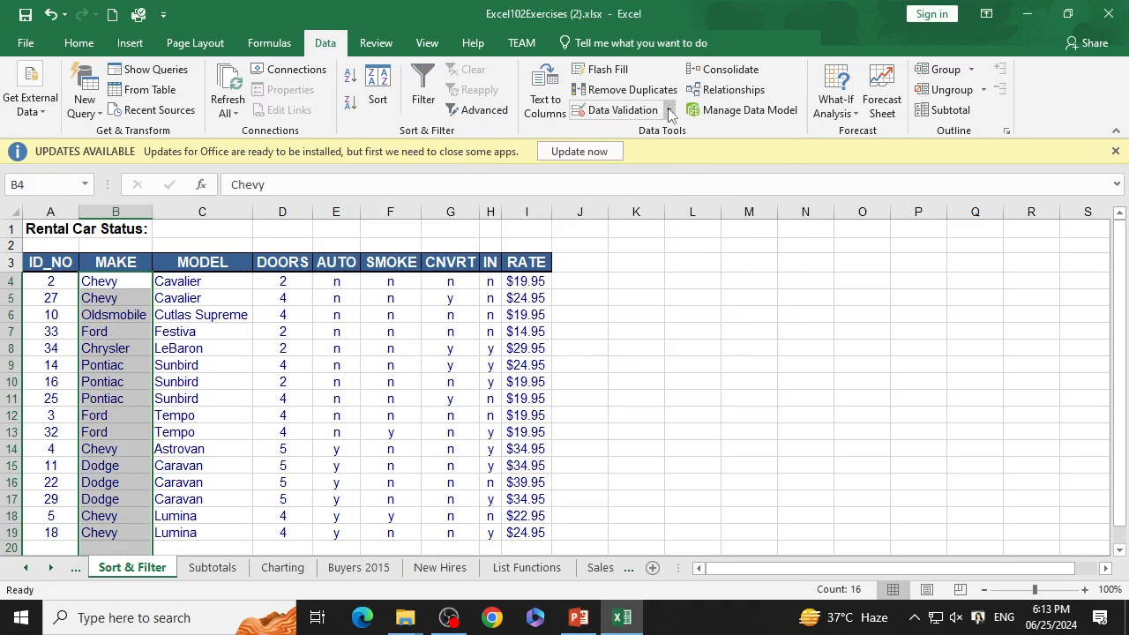
click(669, 111)
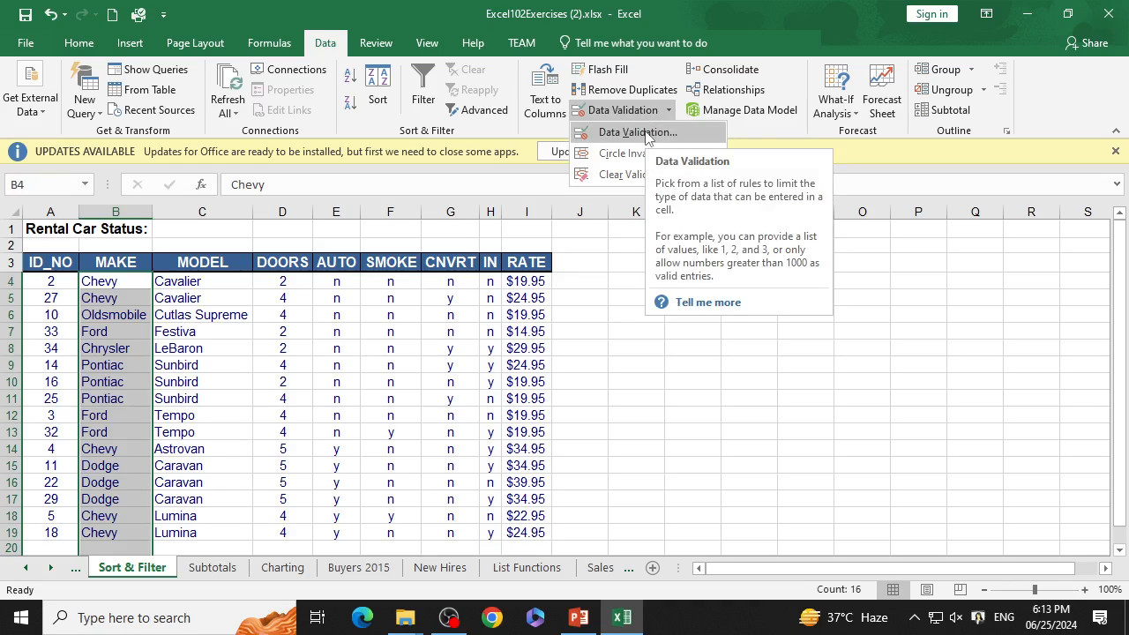
click(647, 134)
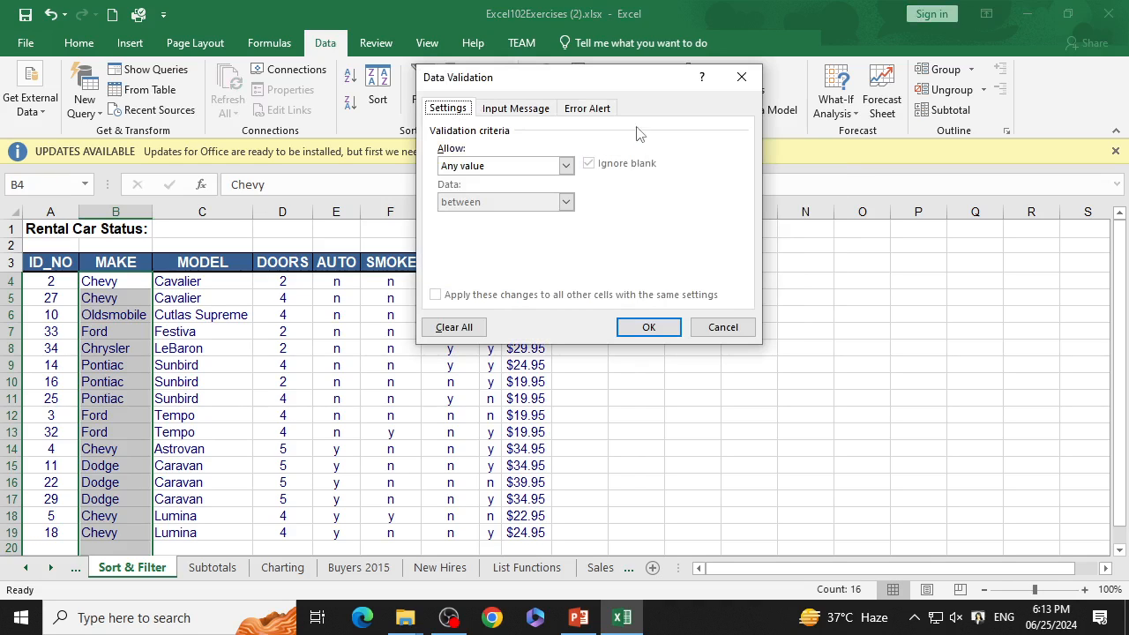
Apply a List validation to the selected MAKE cells with the source Chevy,Oldsmobile,Ford,Pontiac,Dodge.
drag(500, 86, 607, 116)
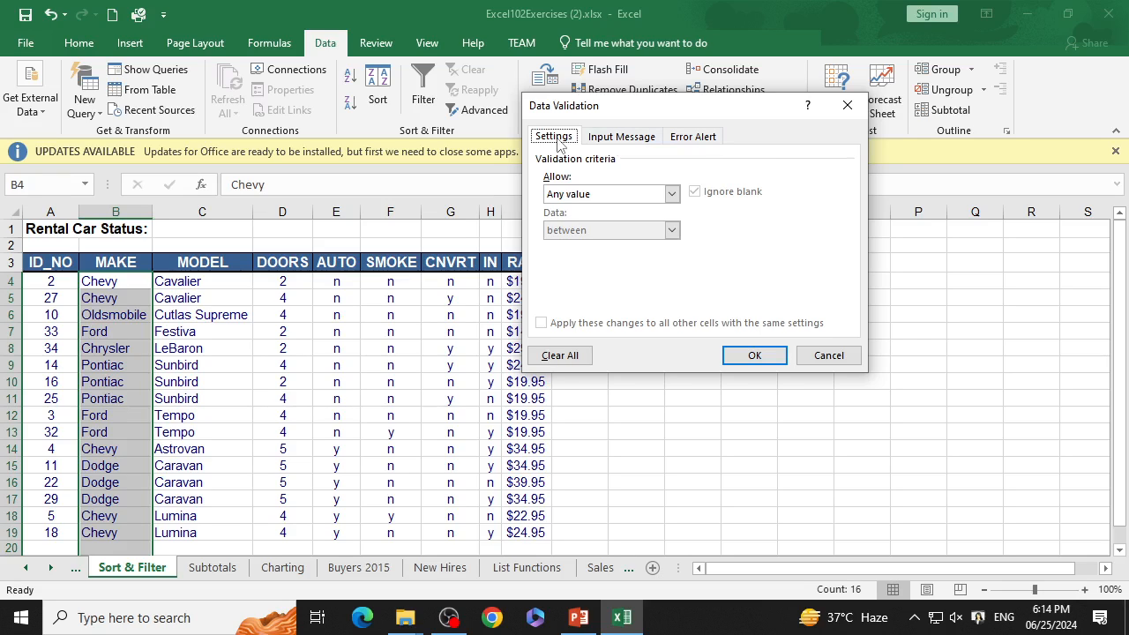
click(671, 194)
click(582, 246)
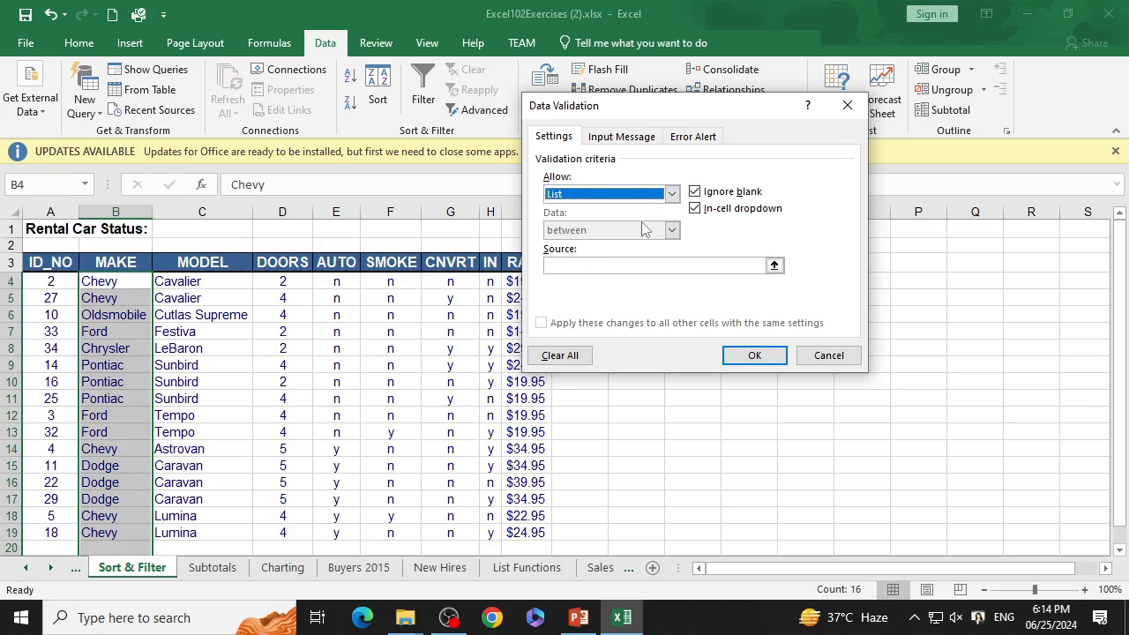
click(616, 265)
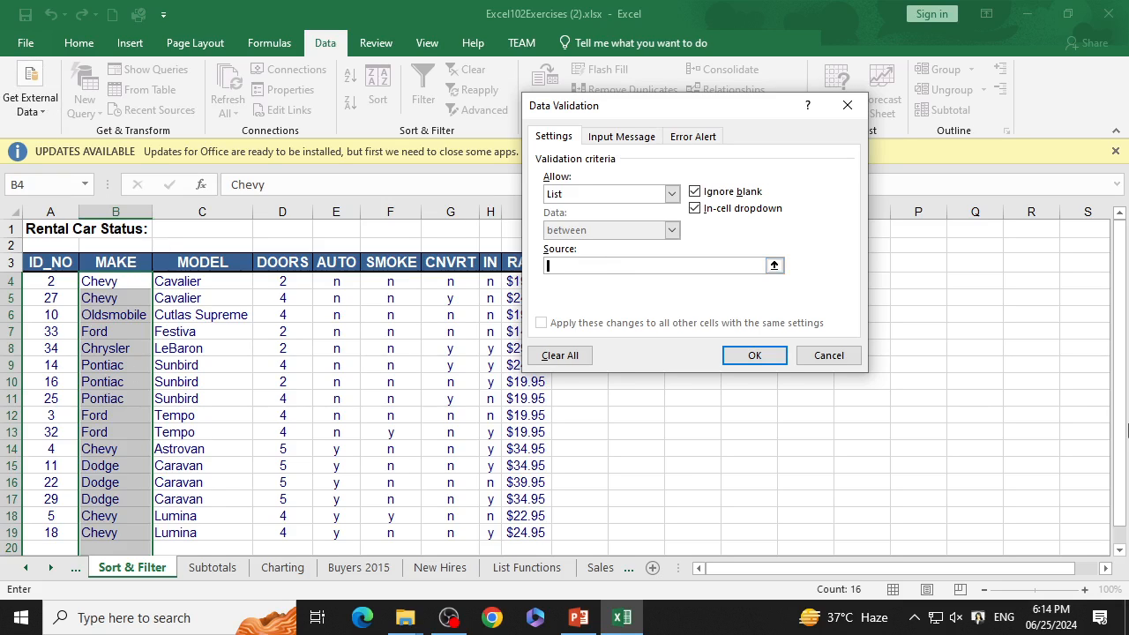
text(Chevy,Oldsmobile,Ford,)
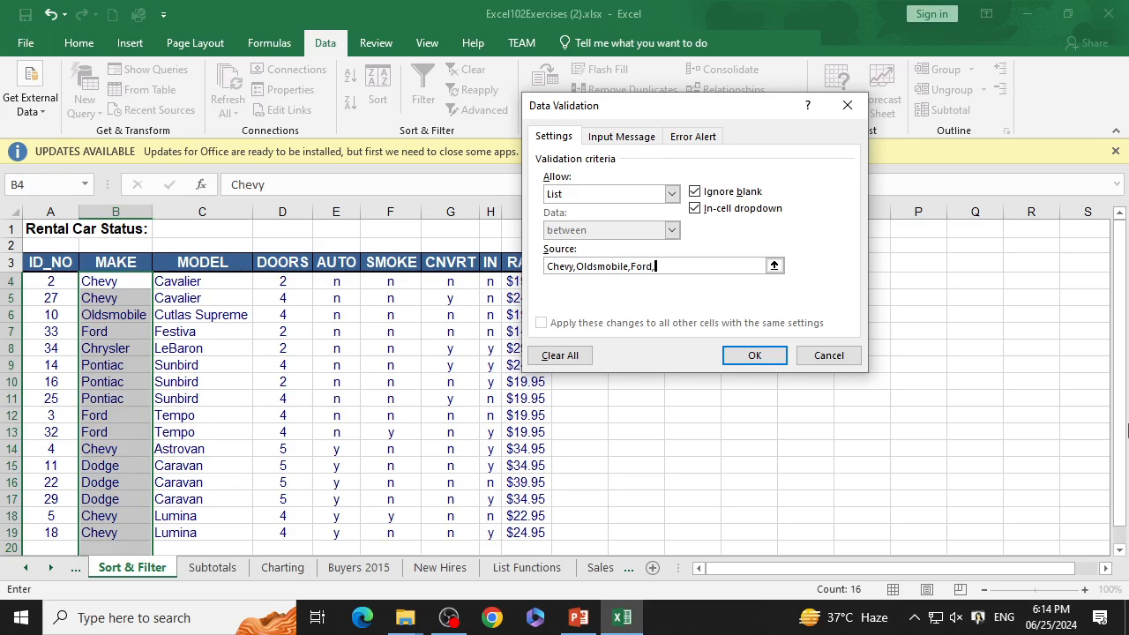
text(Pontiac)
text(,Dodge)
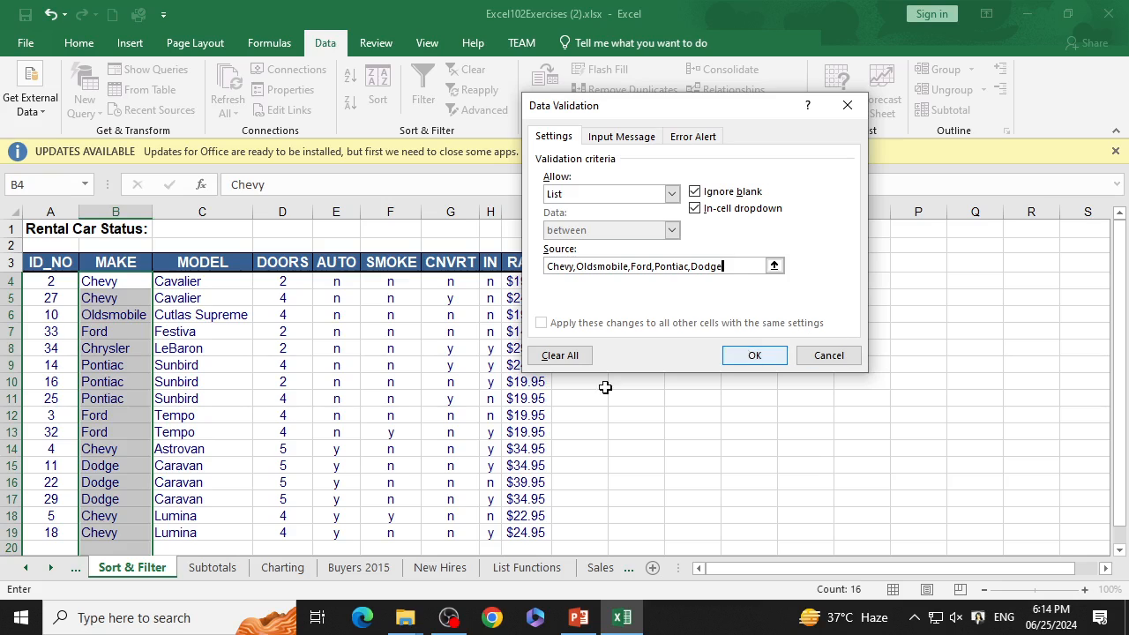
click(752, 356)
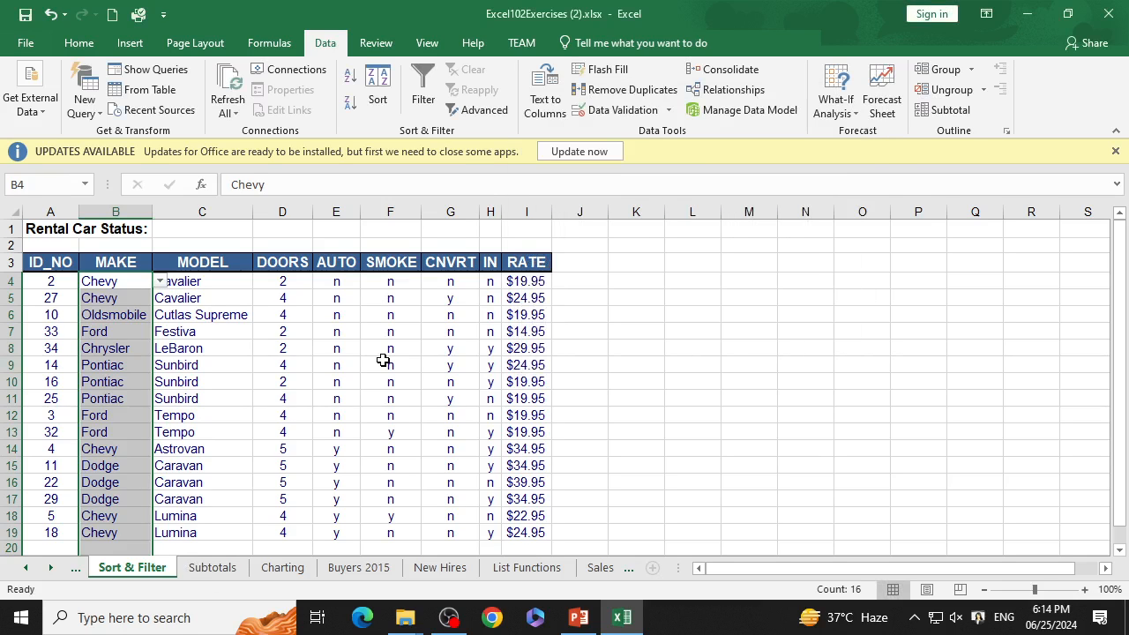
Check the choices in the drop-down list of cell B4 without changing its value.
click(172, 355)
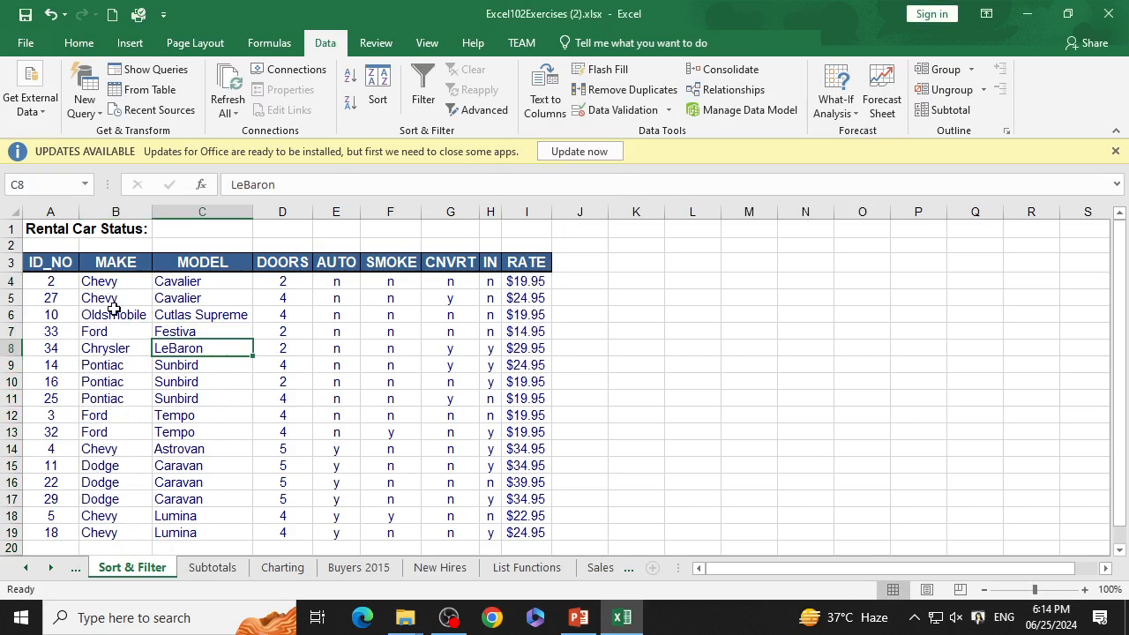
click(115, 284)
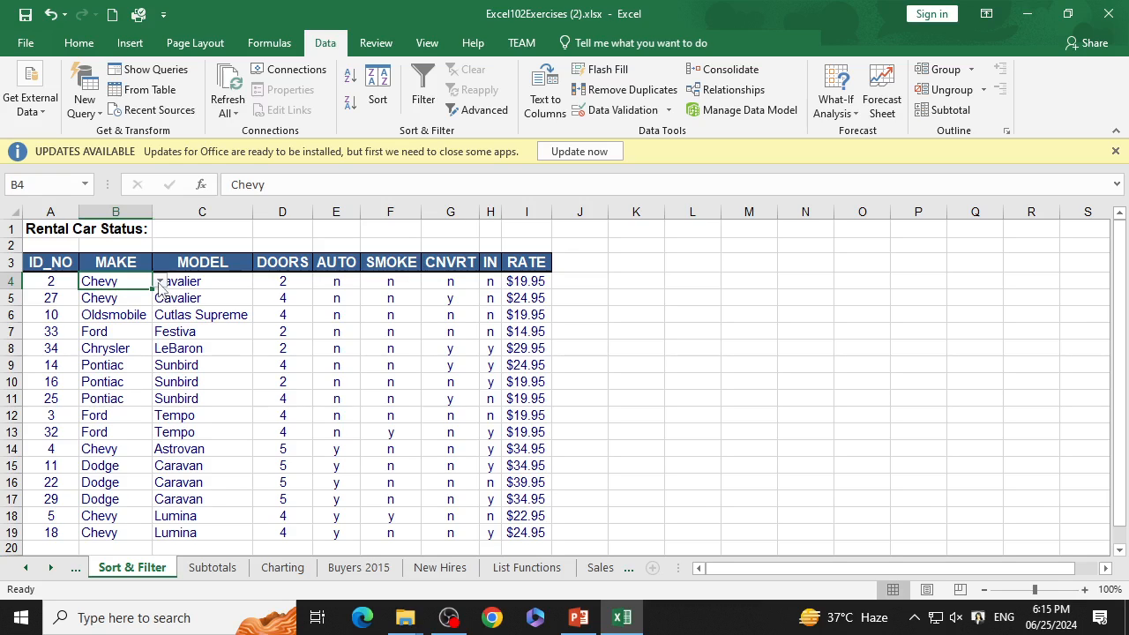
click(159, 283)
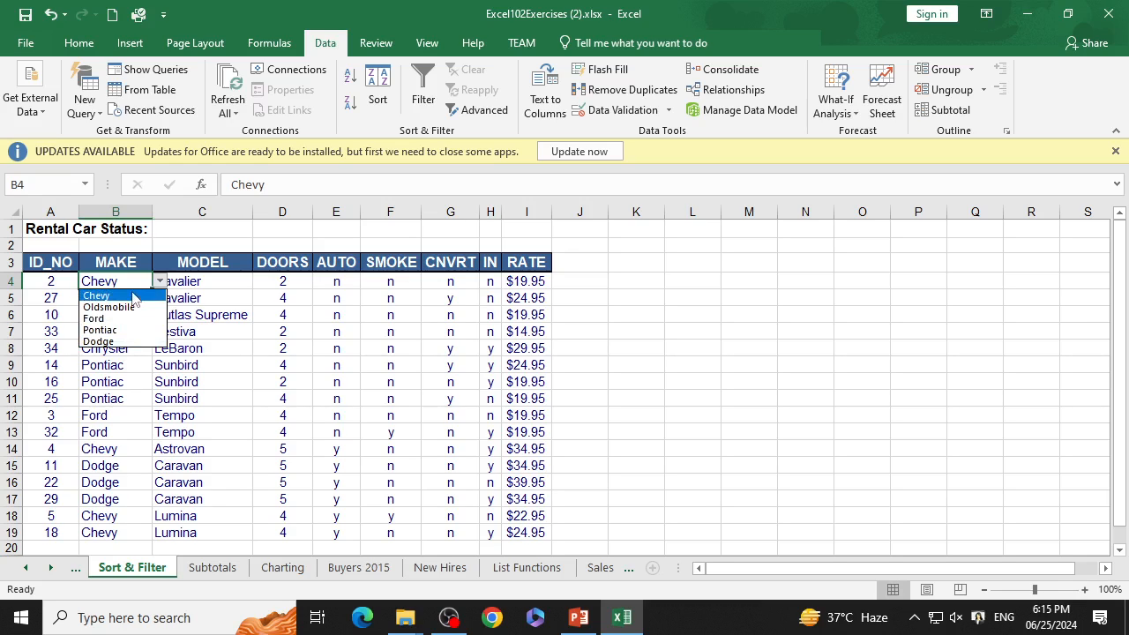
key(Escape)
Try to enter fort in cell B20 of the MAKE column to test the list validation.
scroll(120, 414, down, 3)
click(125, 384)
click(124, 394)
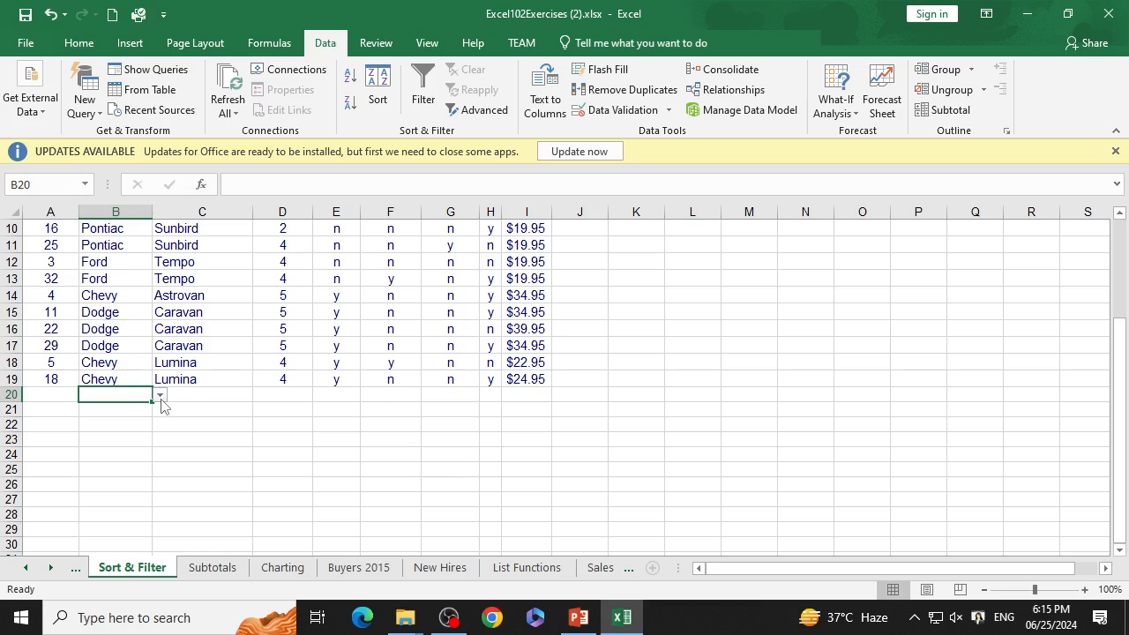
text(fort)
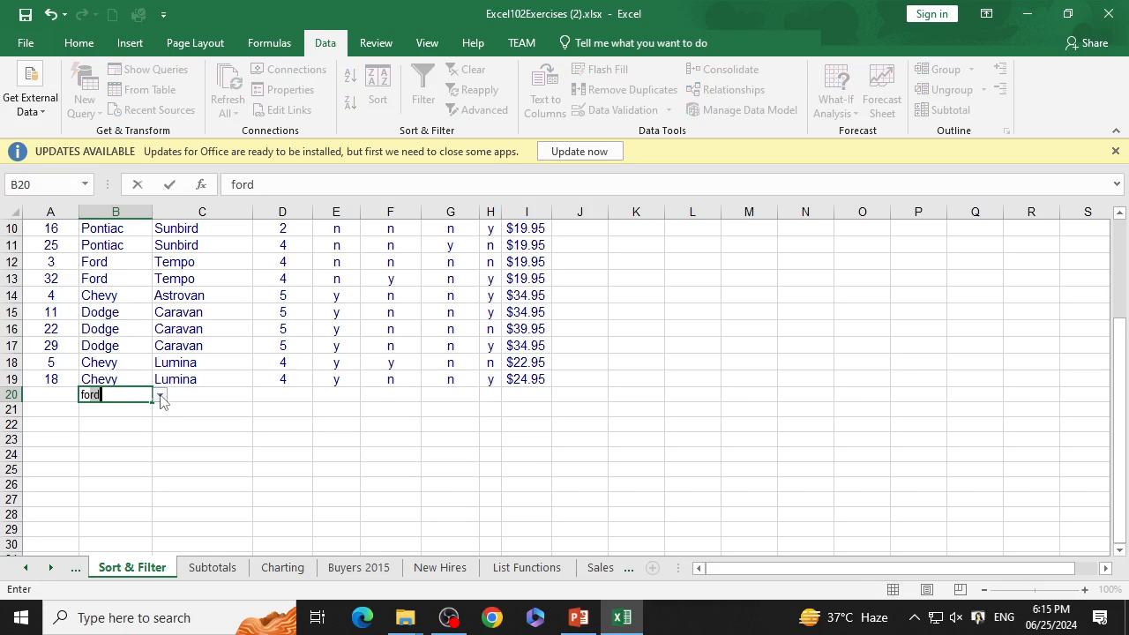
key(Return)
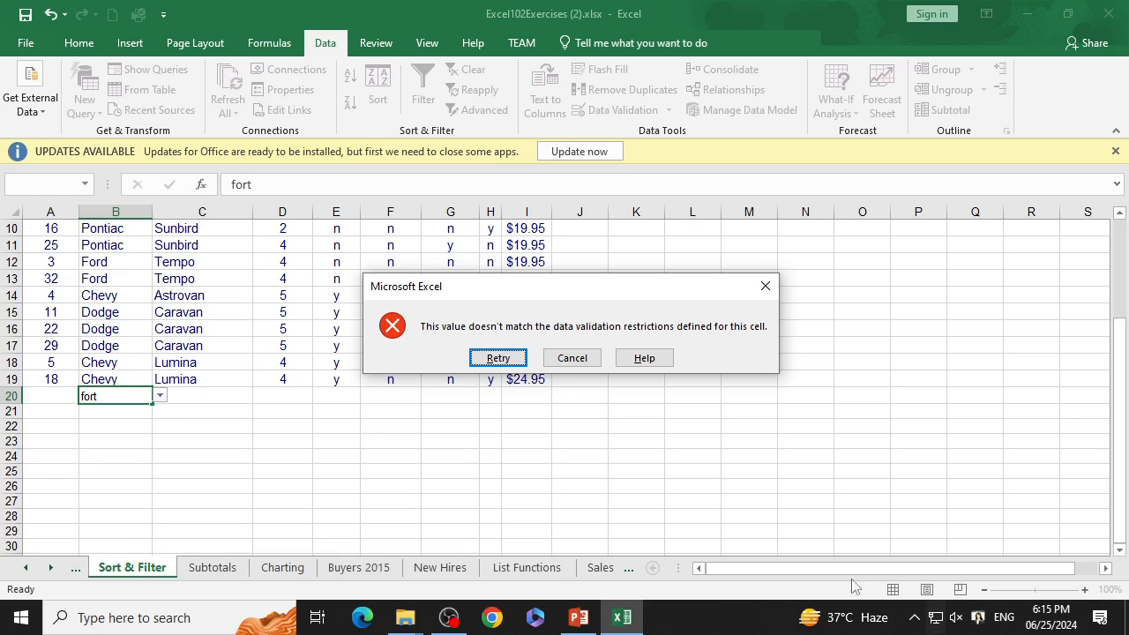
Discard the invalid entry in cell B20 and choose Ford from its drop-down list.
click(500, 358)
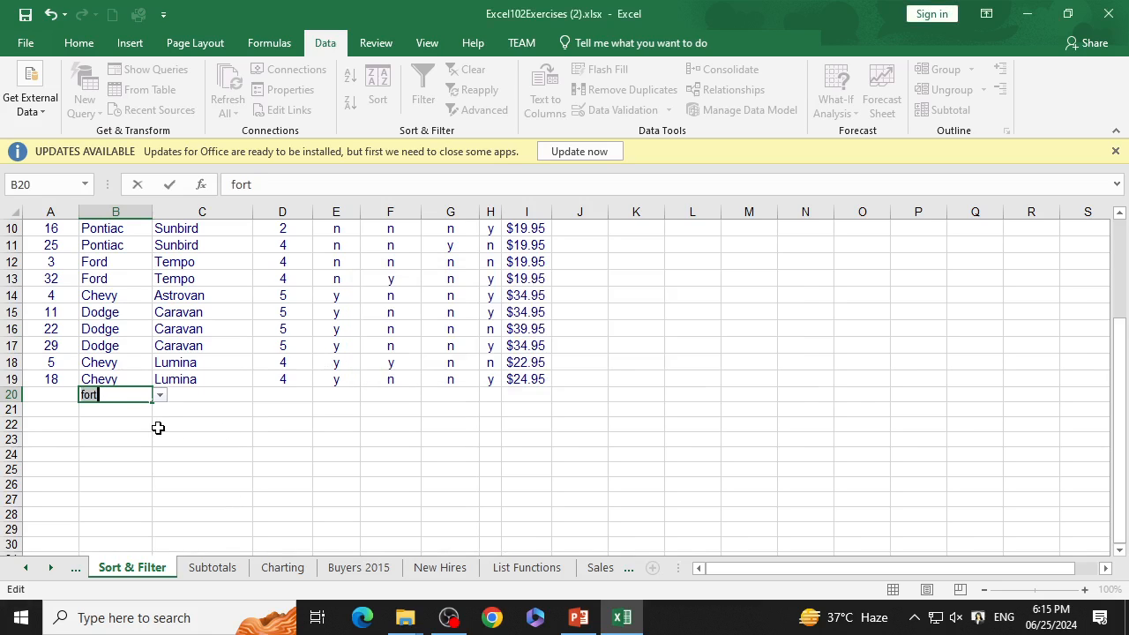
key(Delete)
click(161, 402)
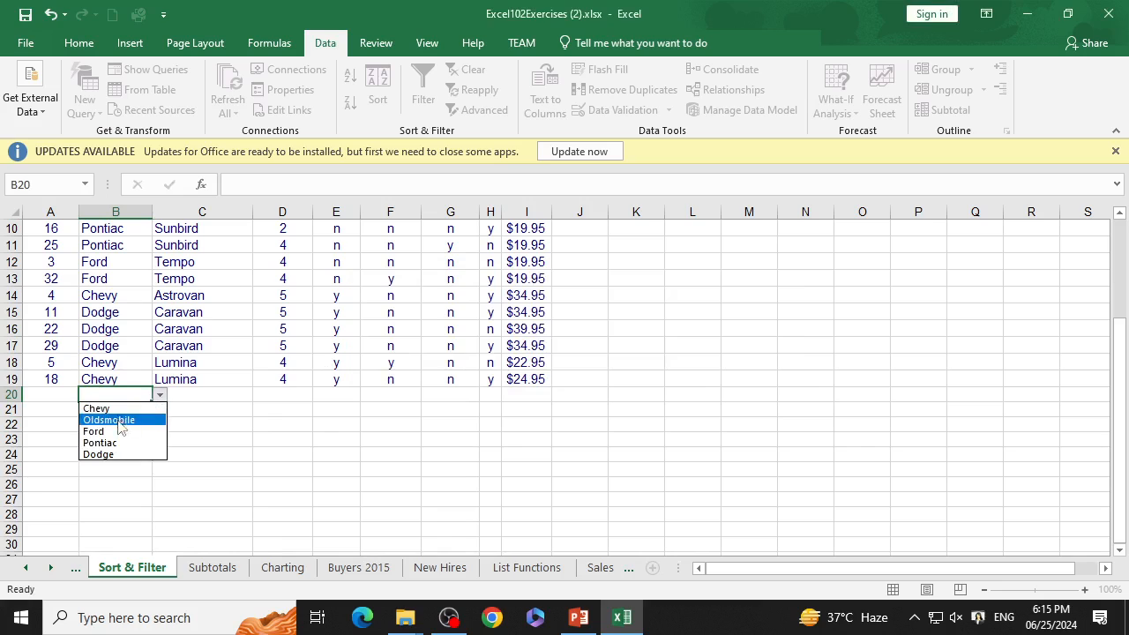
click(123, 436)
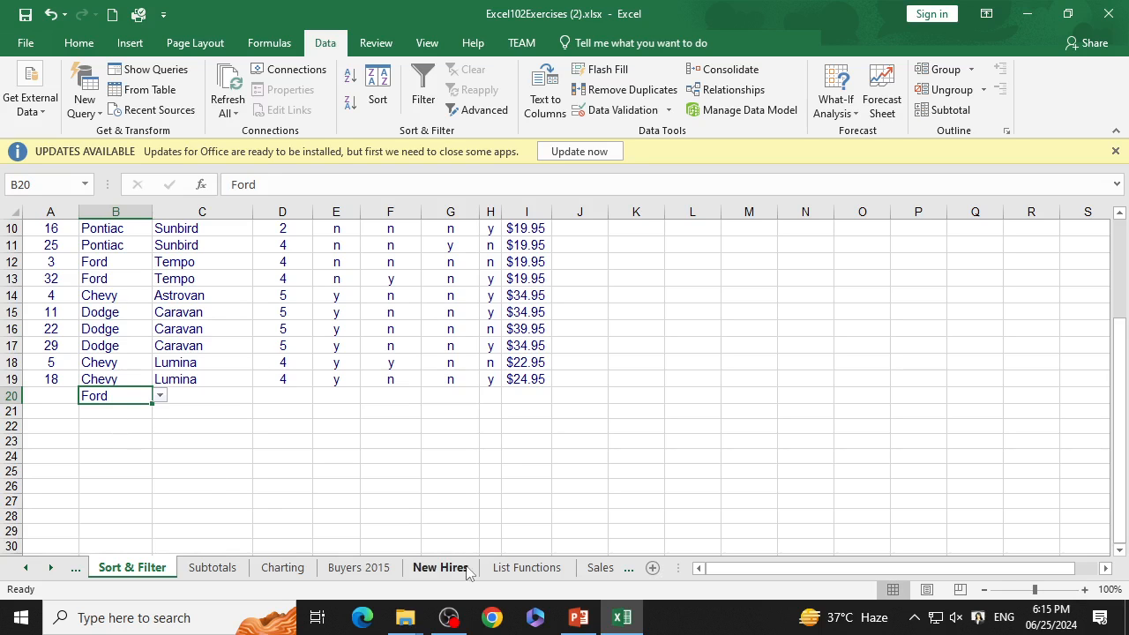
click(449, 617)
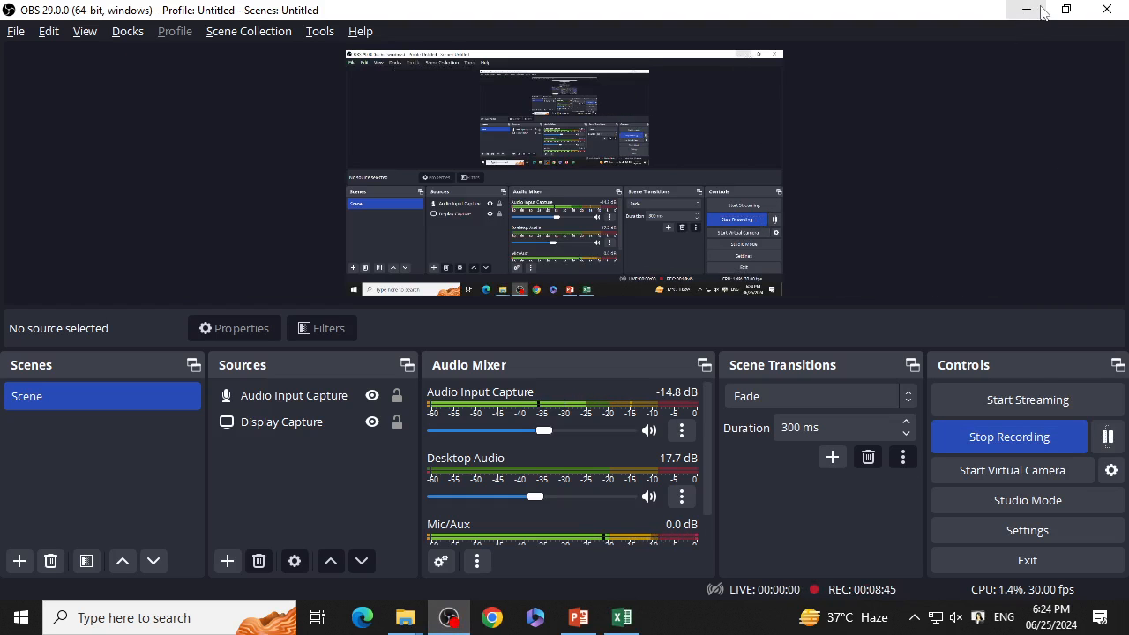
click(1041, 13)
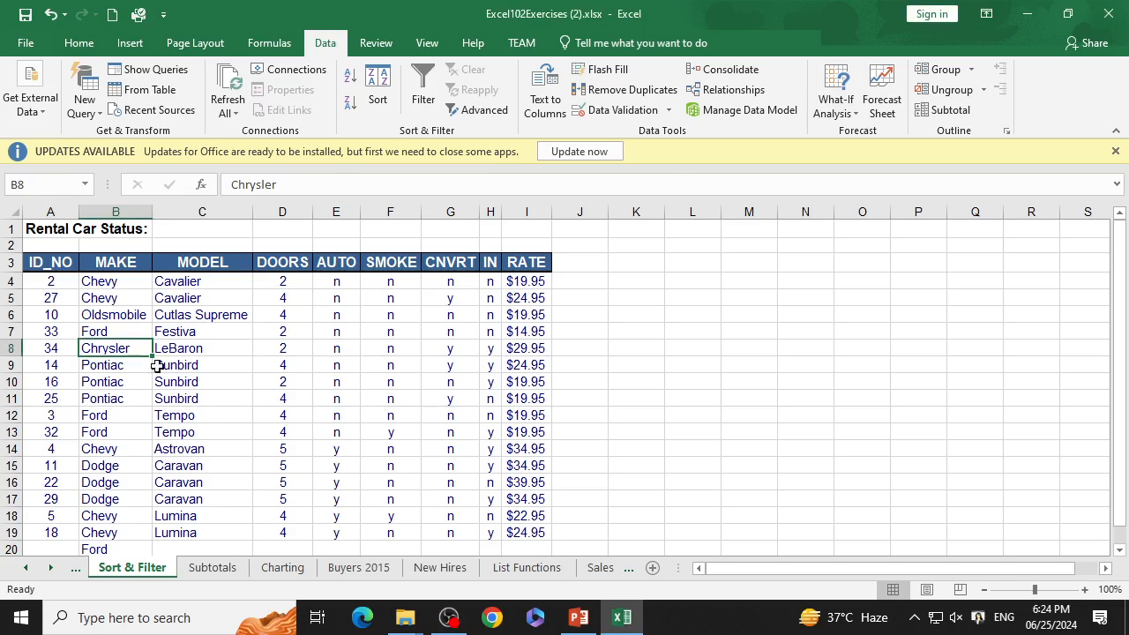
click(131, 309)
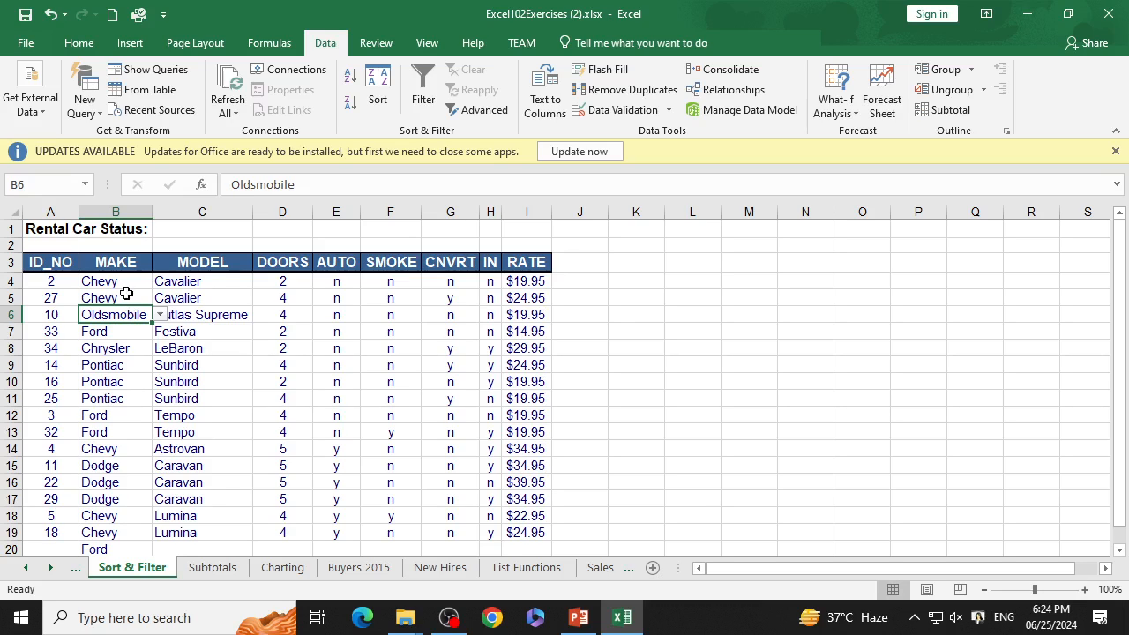
drag(129, 280, 101, 237)
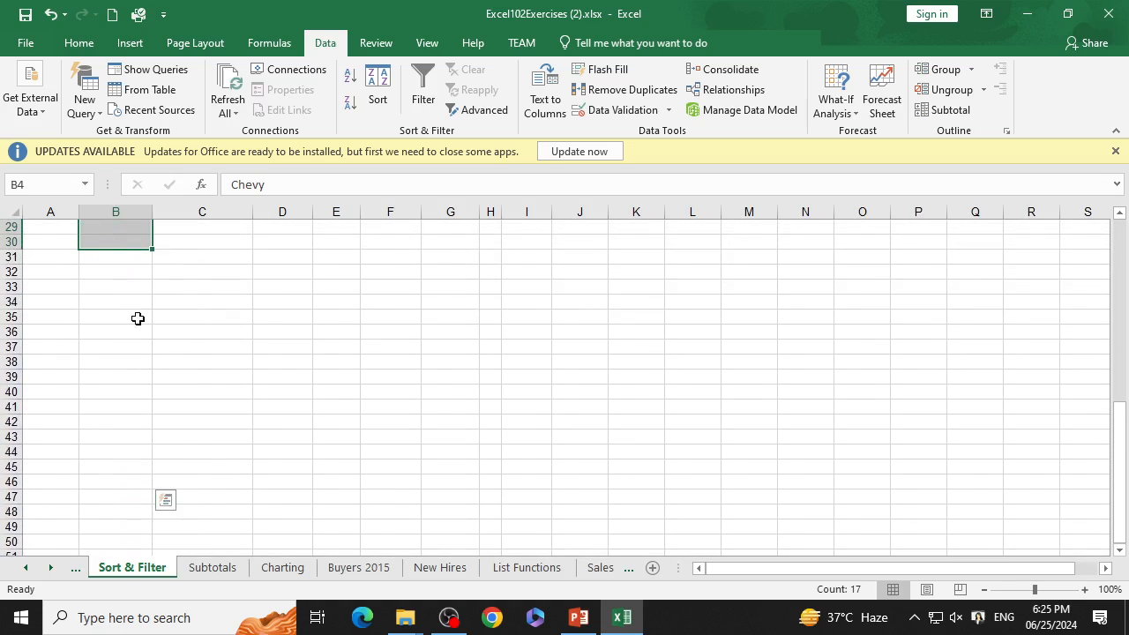
scroll(139, 318, up, 8)
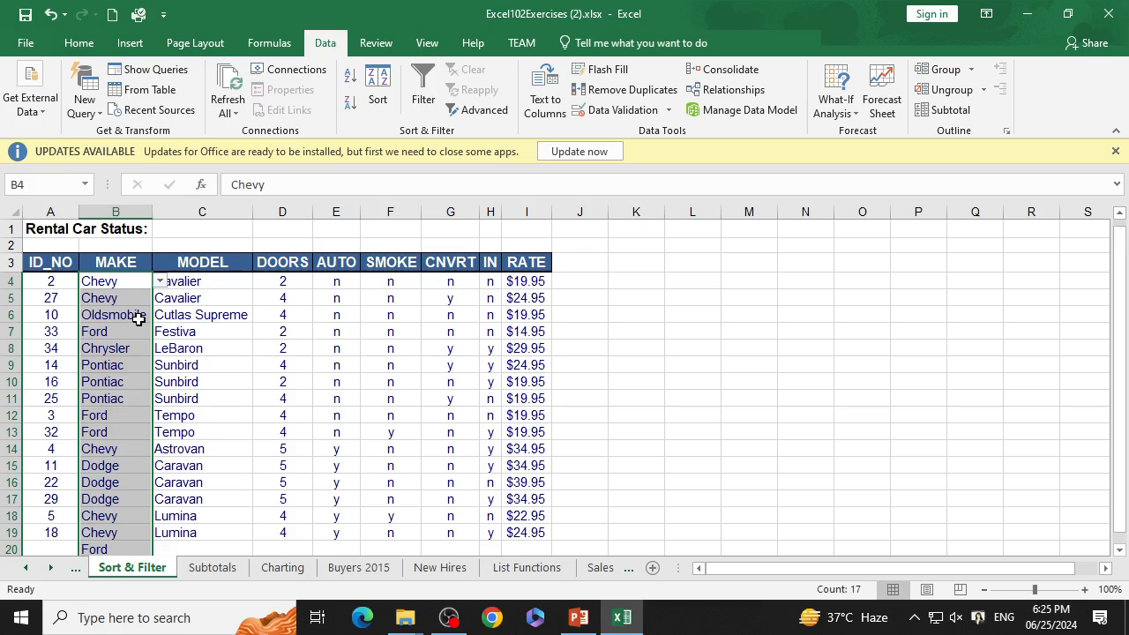
click(668, 113)
click(617, 131)
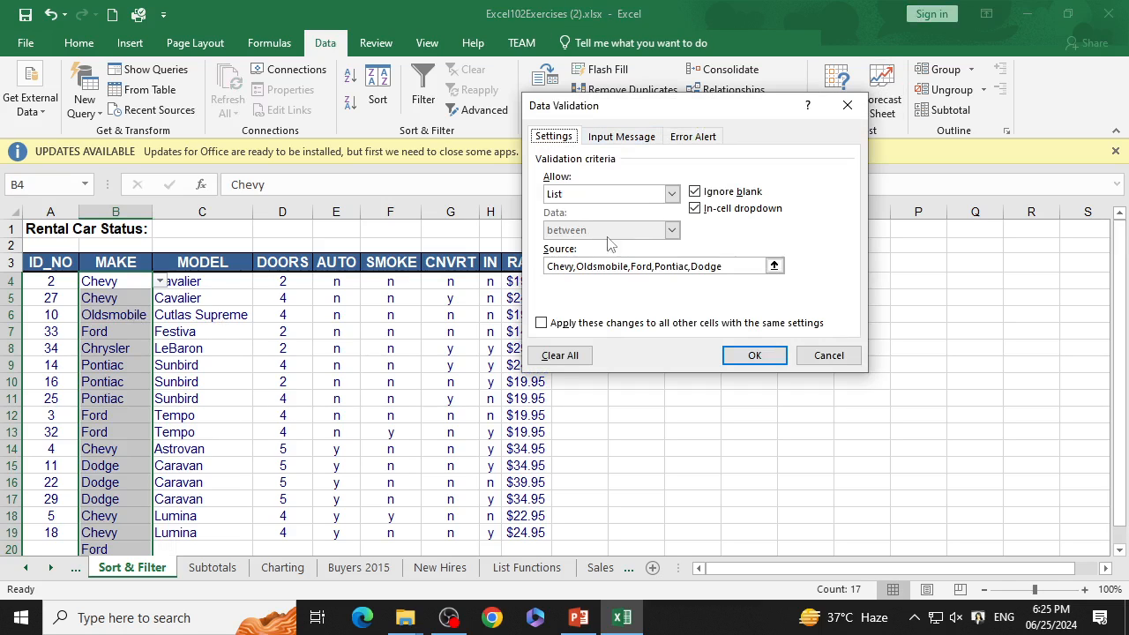
click(724, 265)
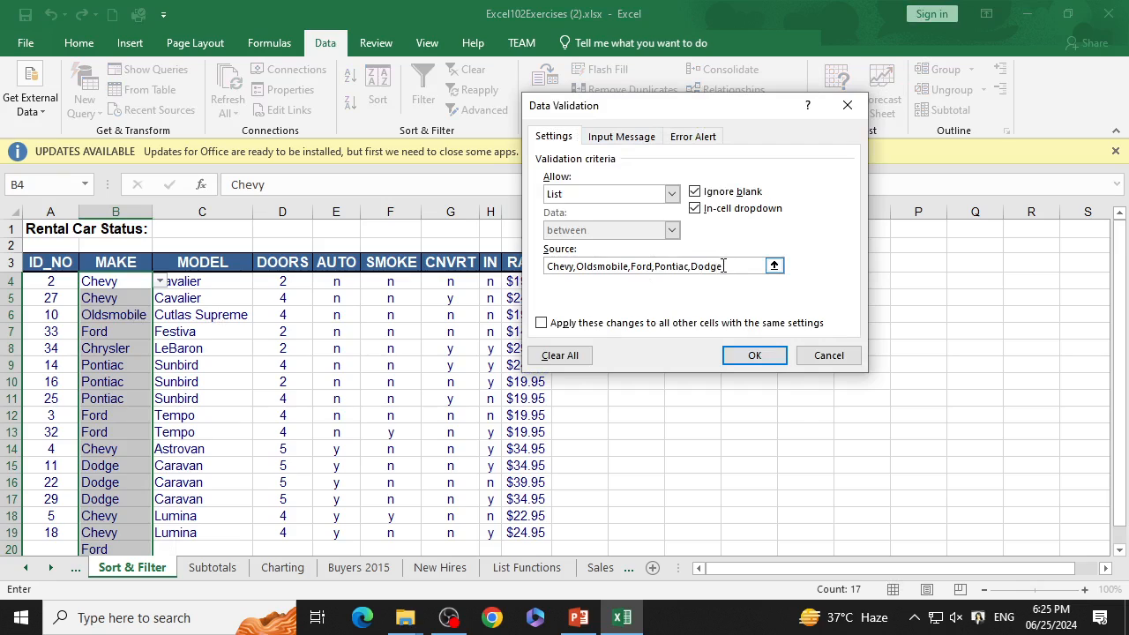
text(,Honda)
click(671, 199)
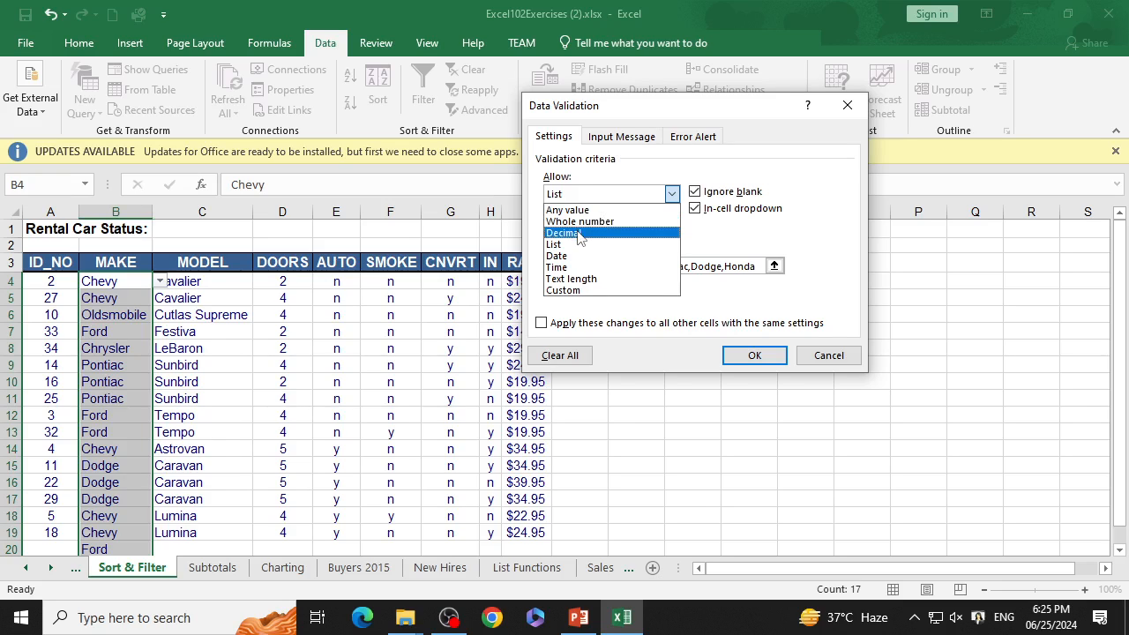
click(580, 234)
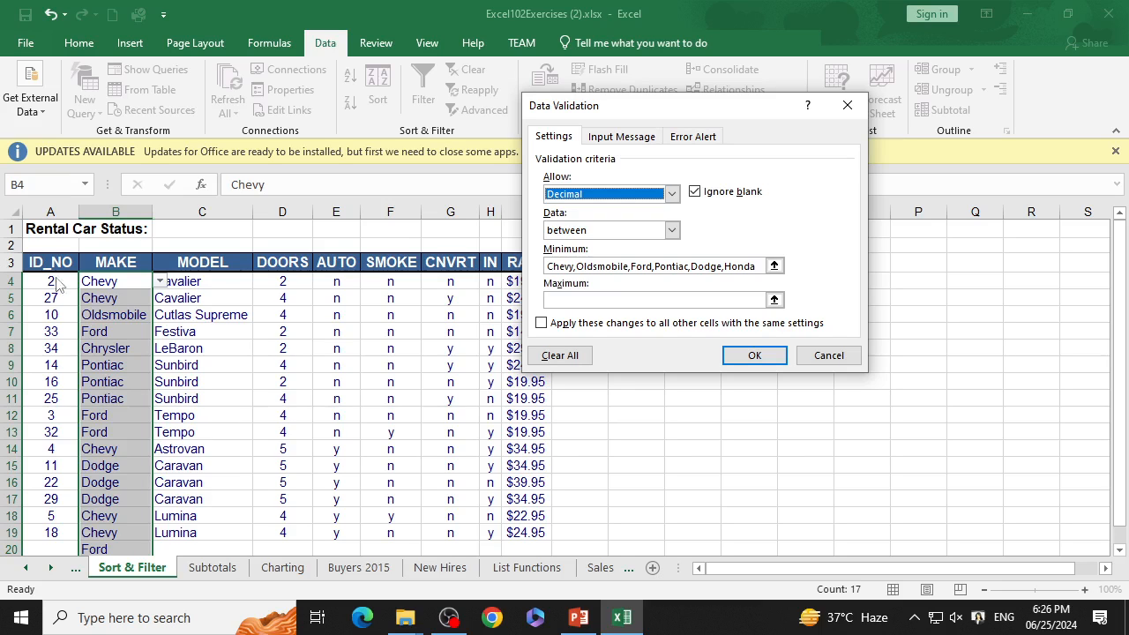
click(847, 105)
Select the RATE column cells from I4 down past the data and set their data validation to Decimal with the between condition.
drag(521, 280, 520, 415)
scroll(517, 312, up, 6)
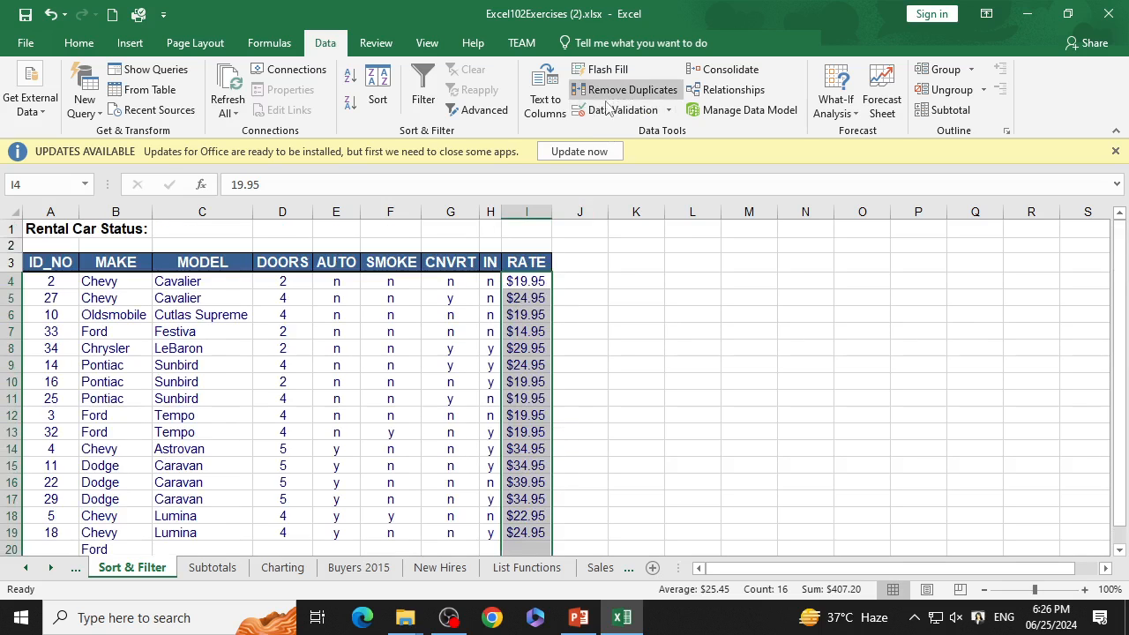
click(670, 111)
click(656, 137)
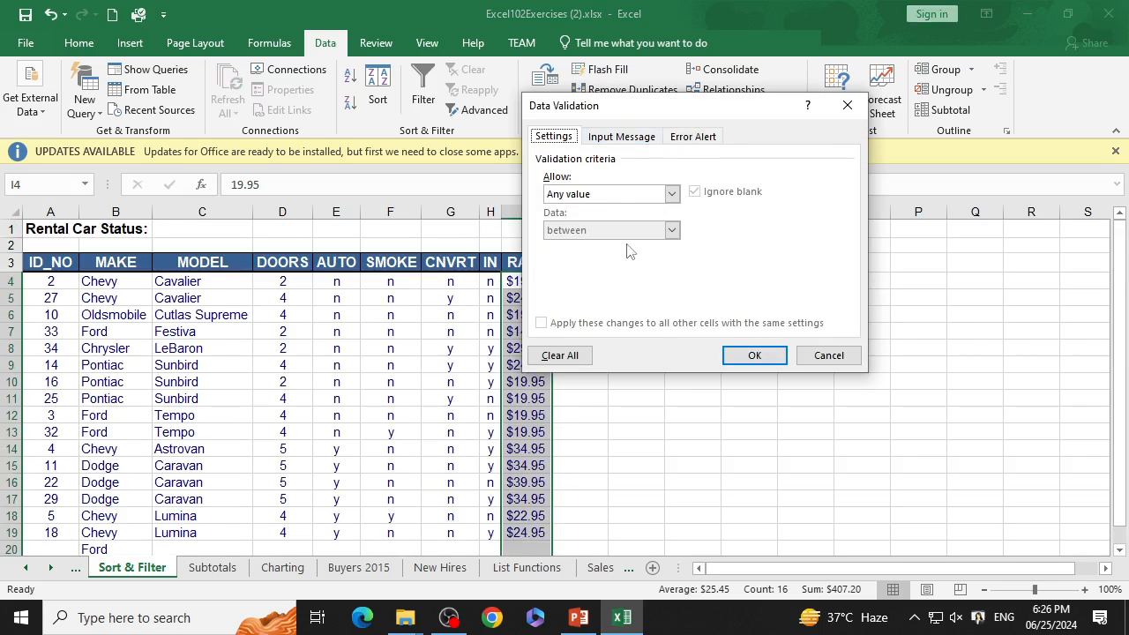
click(617, 192)
click(586, 234)
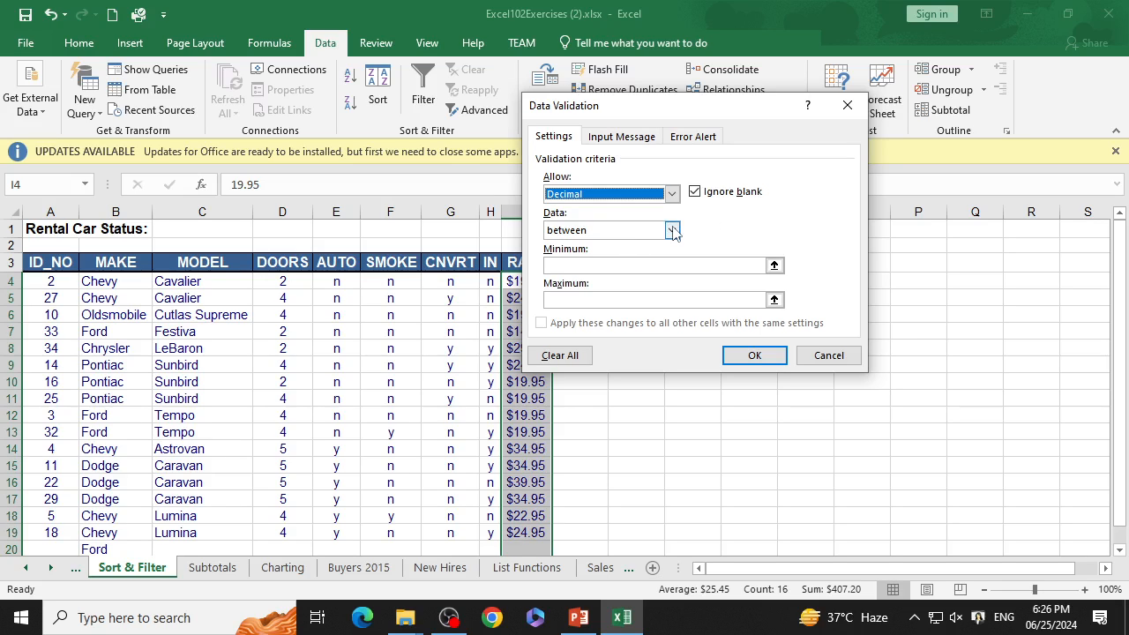
click(672, 230)
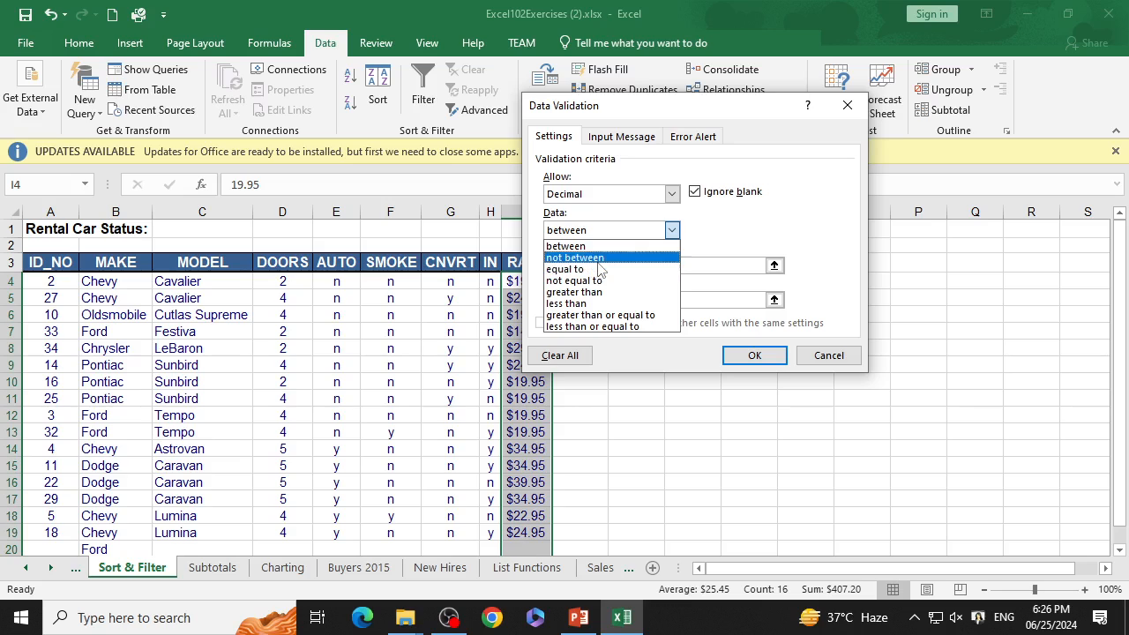
click(628, 247)
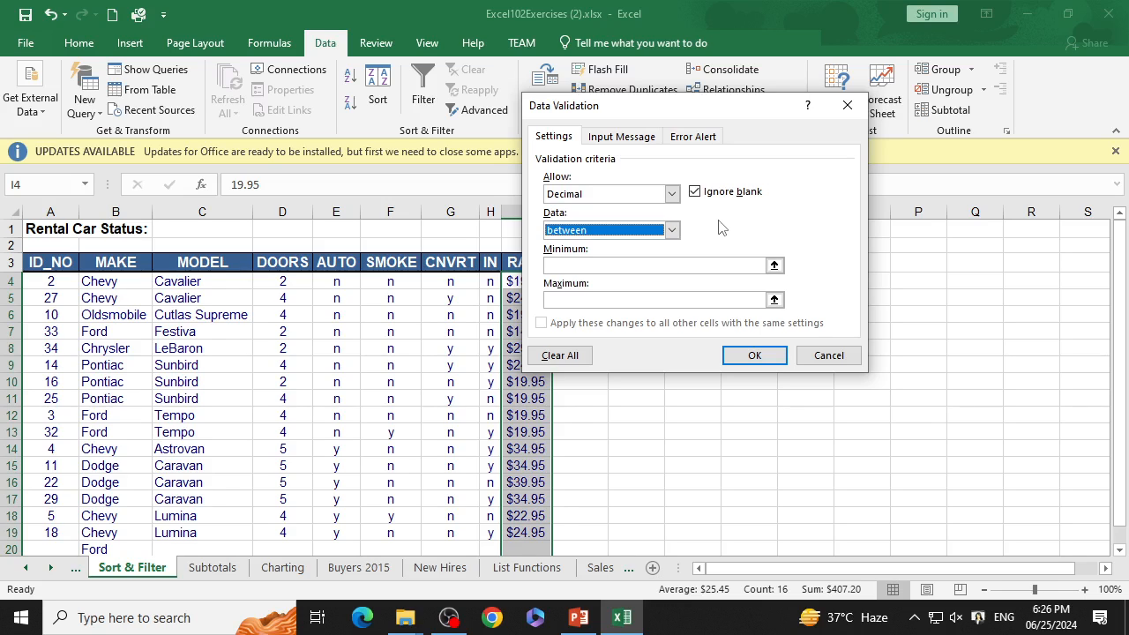
Set the validation minimum to 10 and maximum to 50 and apply the rule to the selected RATE cells.
click(616, 267)
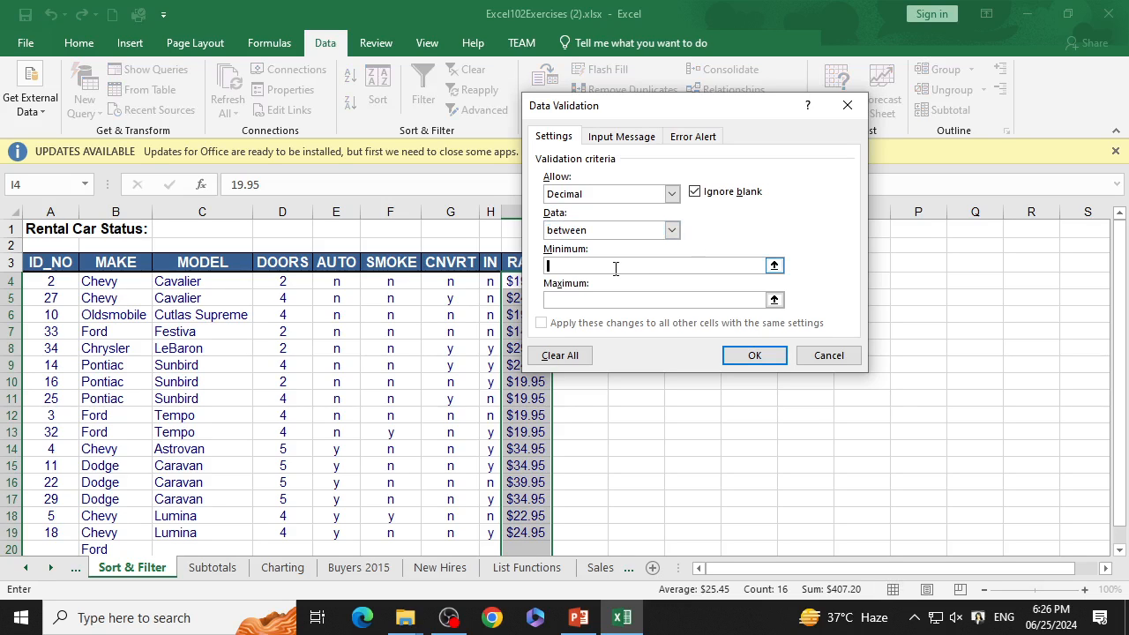
text(10)
click(571, 302)
text(50)
click(755, 355)
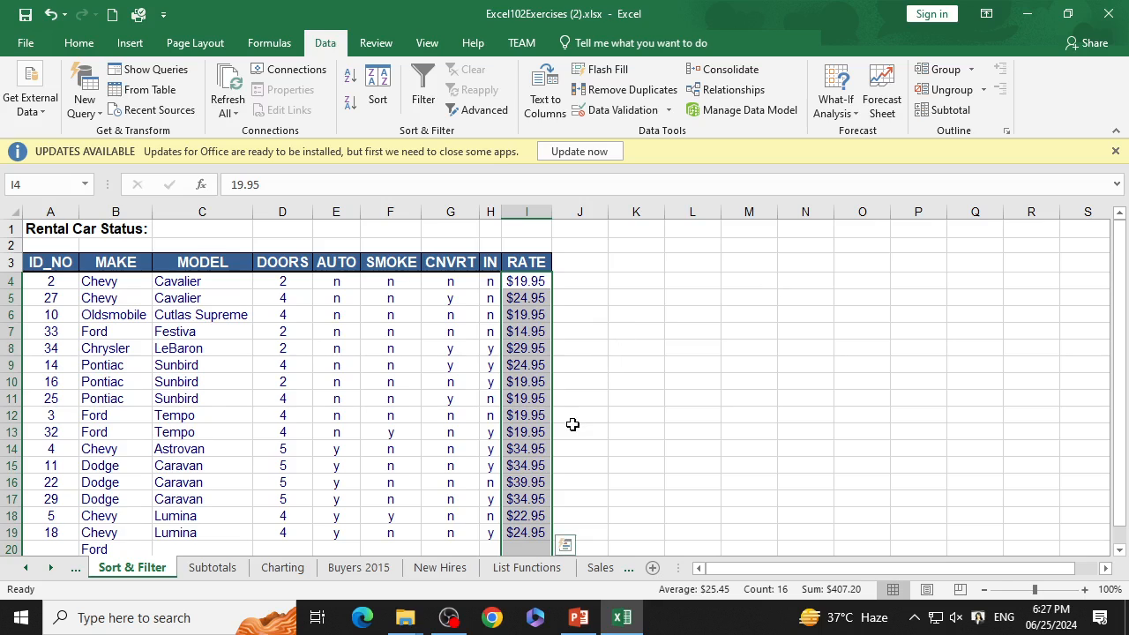
Try to enter 60 in cell I20 of the RATE column to test the decimal validation.
scroll(572, 423, down, 1)
click(544, 446)
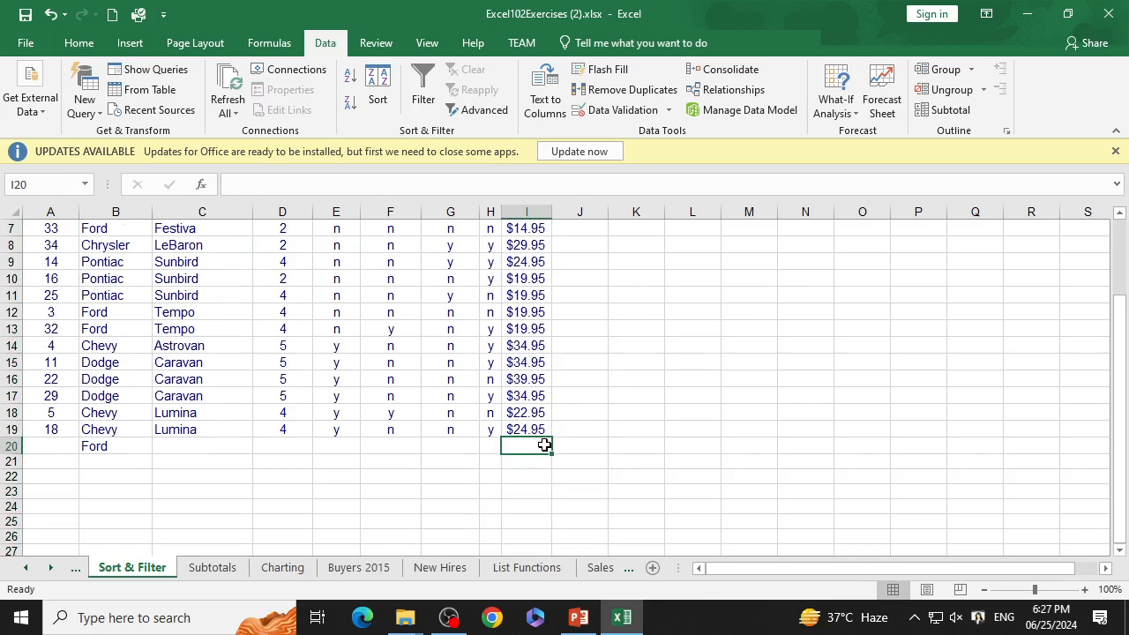
text(60)
key(Return)
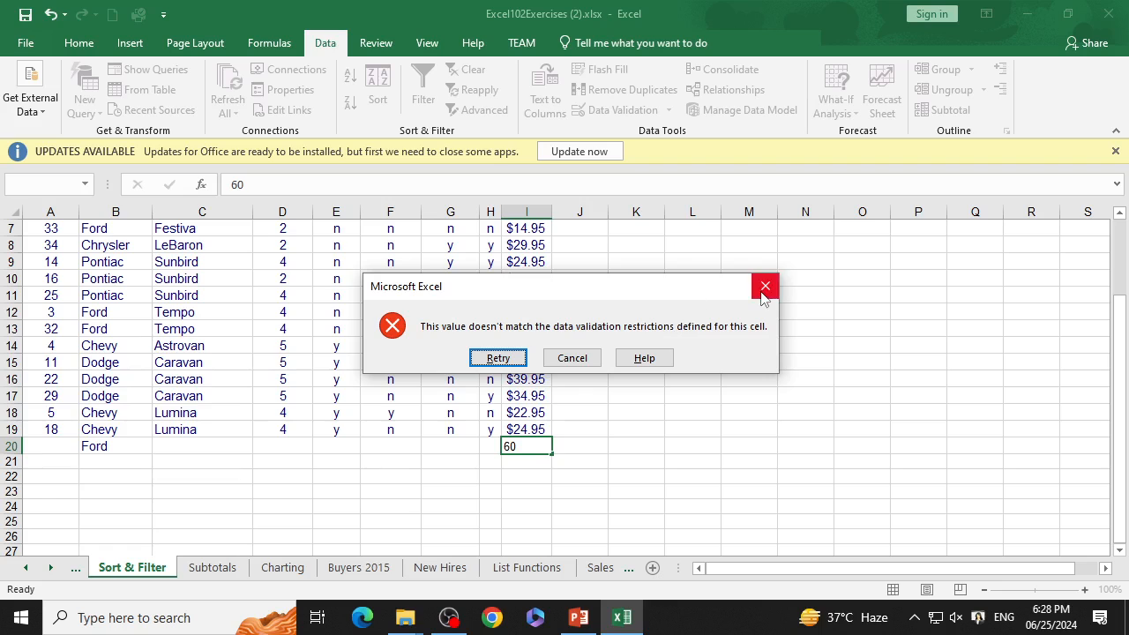
Replace the invalid rate in cell I20 with 30.
click(498, 358)
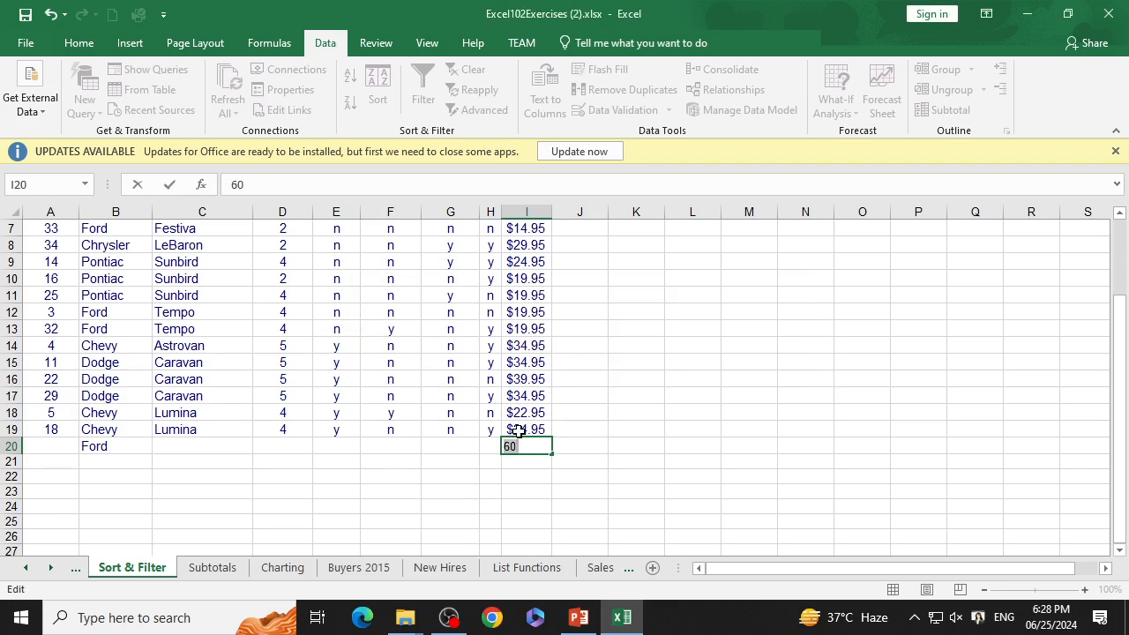
key(Escape)
key(Return)
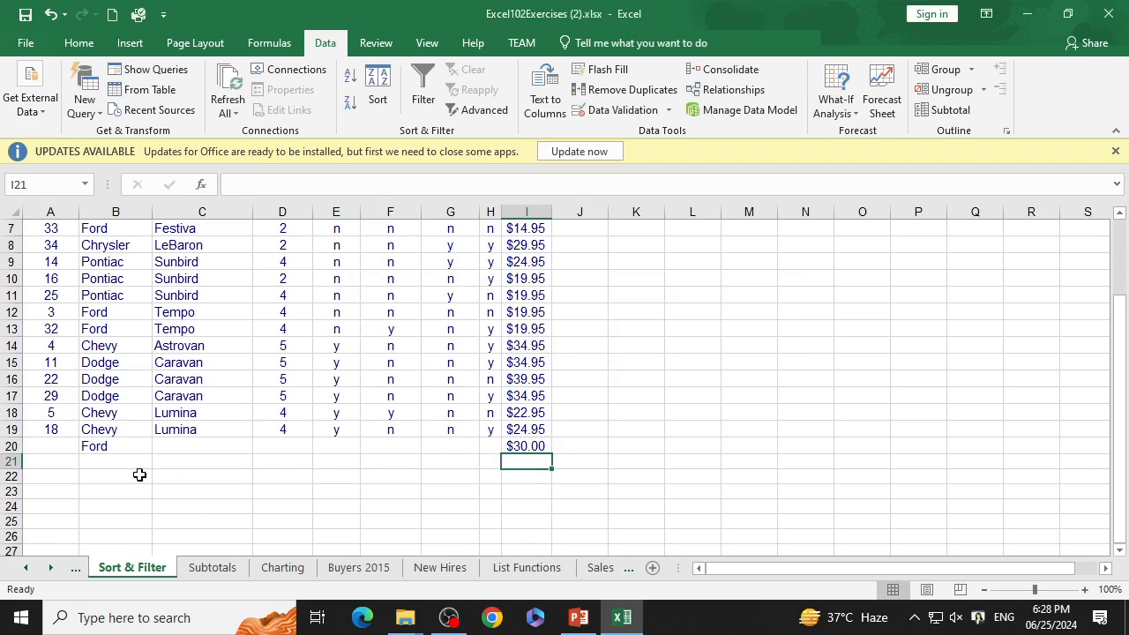
Select cells B4:B30 in the MAKE column and open the Error Alert settings of their data validation.
scroll(138, 442, up, 2)
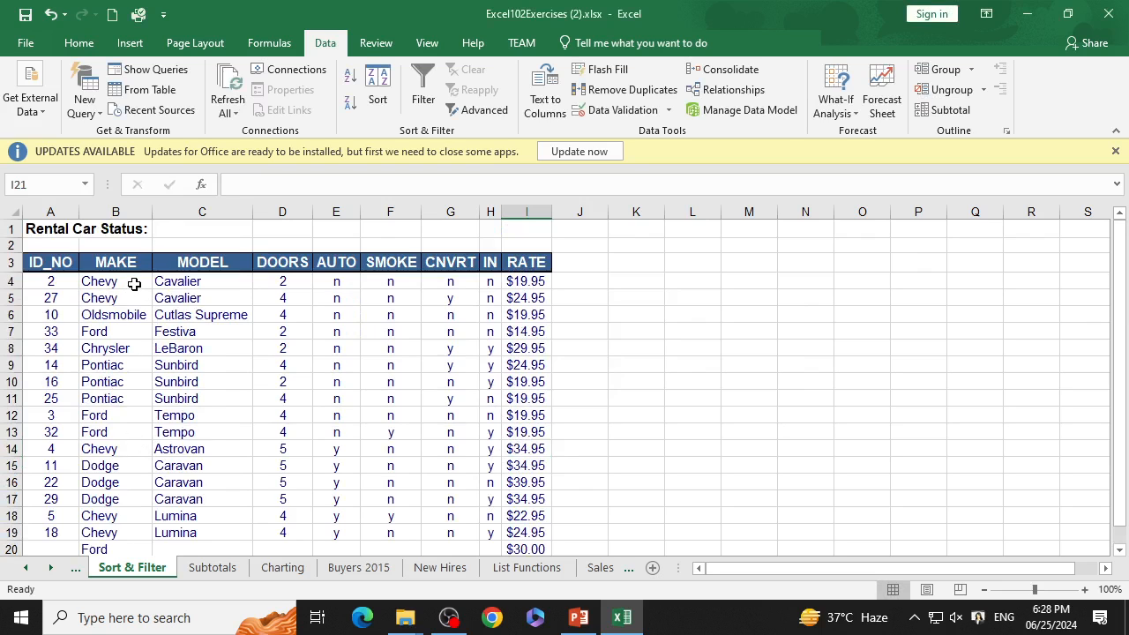
scroll(154, 315, down, 3)
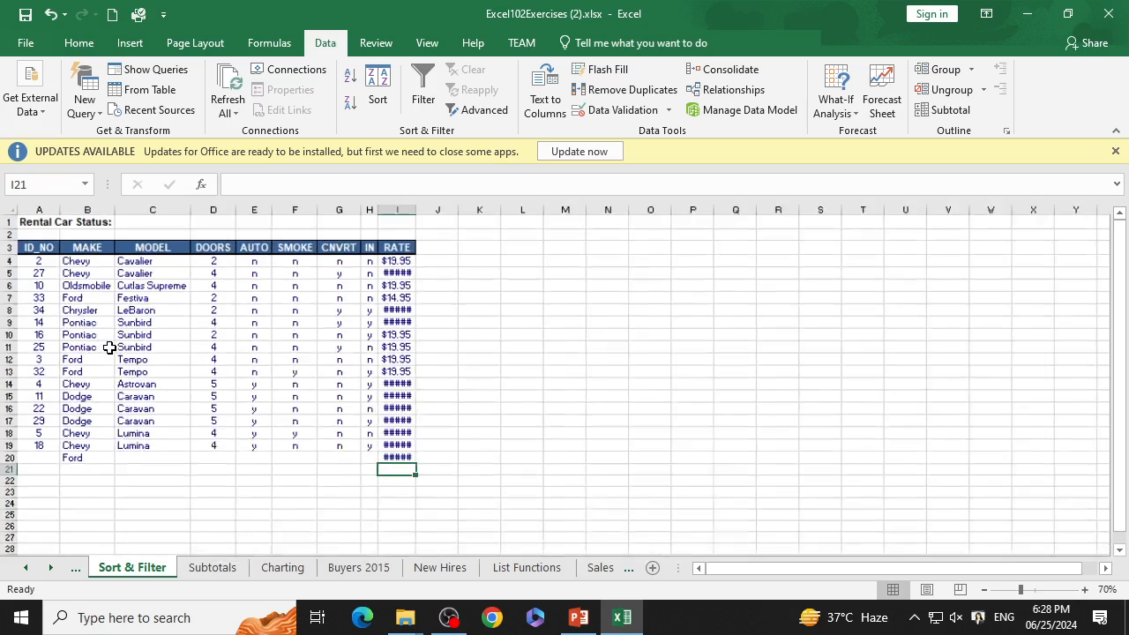
drag(82, 258, 92, 543)
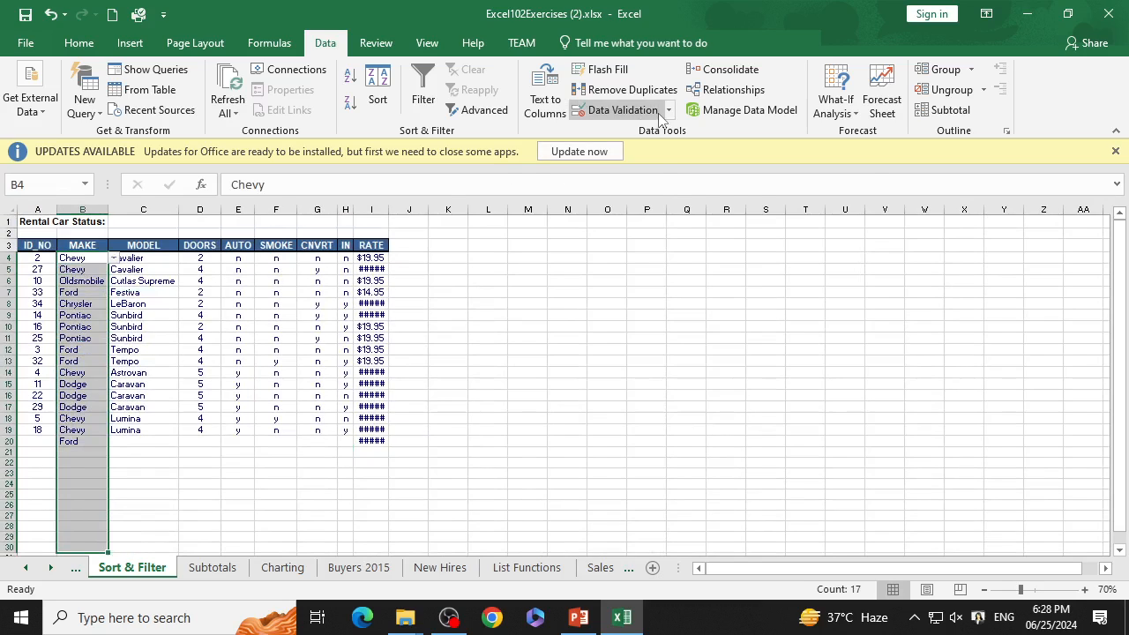
click(622, 110)
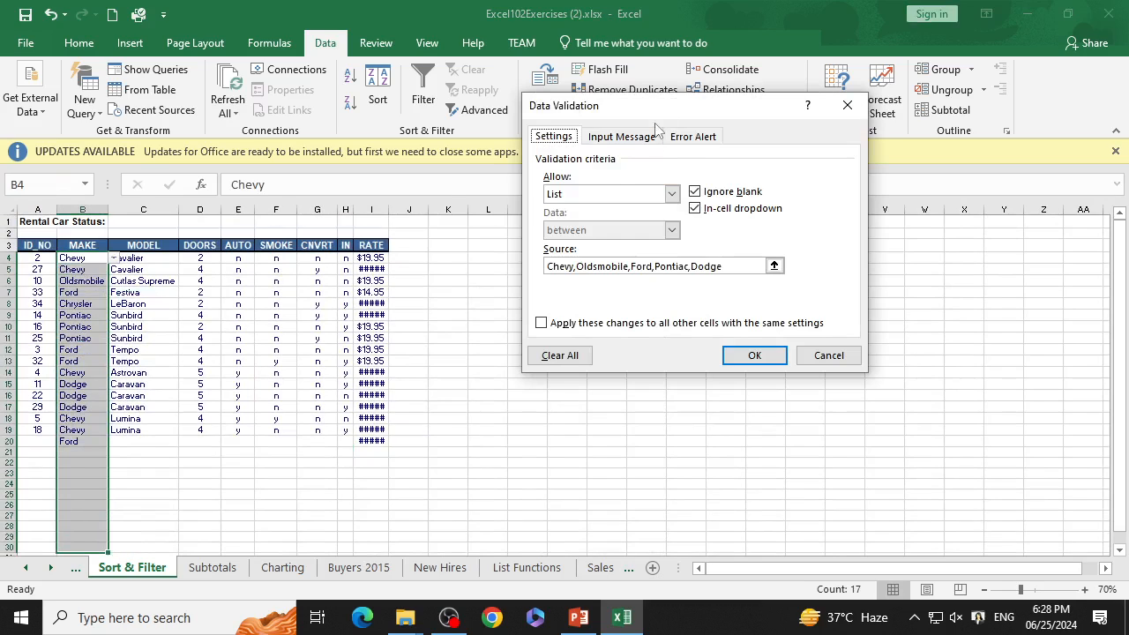
click(712, 141)
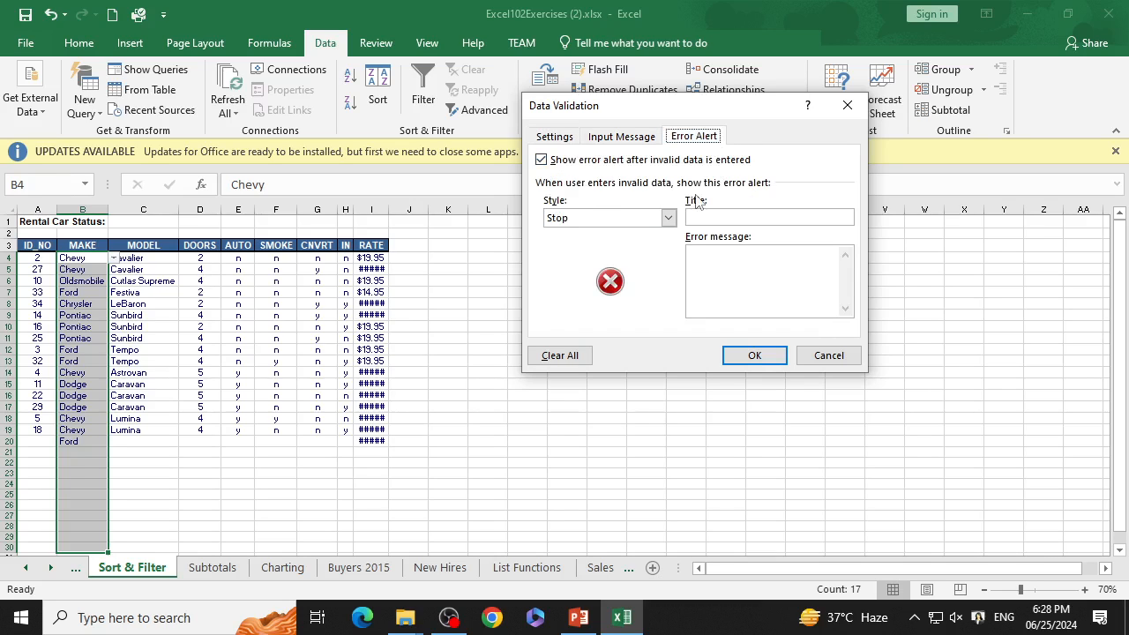
Give the MAKE error alert the title Make and the message "Please Select the value form drop down menu." and apply it.
click(732, 222)
text(Make)
click(726, 278)
text(Please Select th)
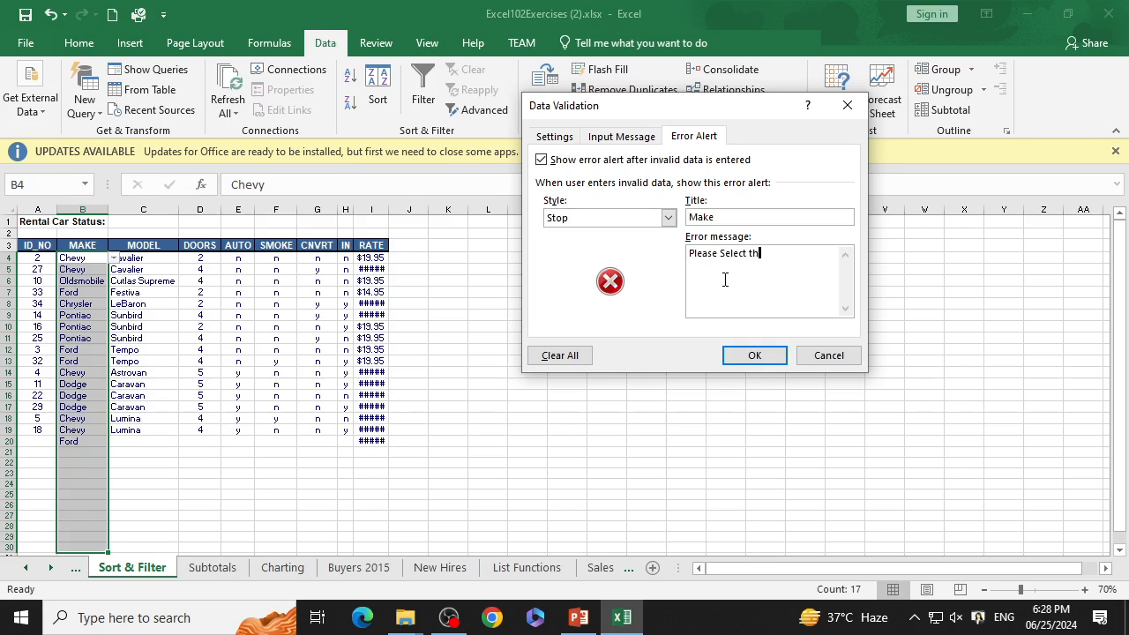
text(e value form drop down menu)
key(BackSpace)
text(u.)
click(754, 355)
Try to enter fort in cell B21 of the MAKE column to test the custom error alert.
click(62, 463)
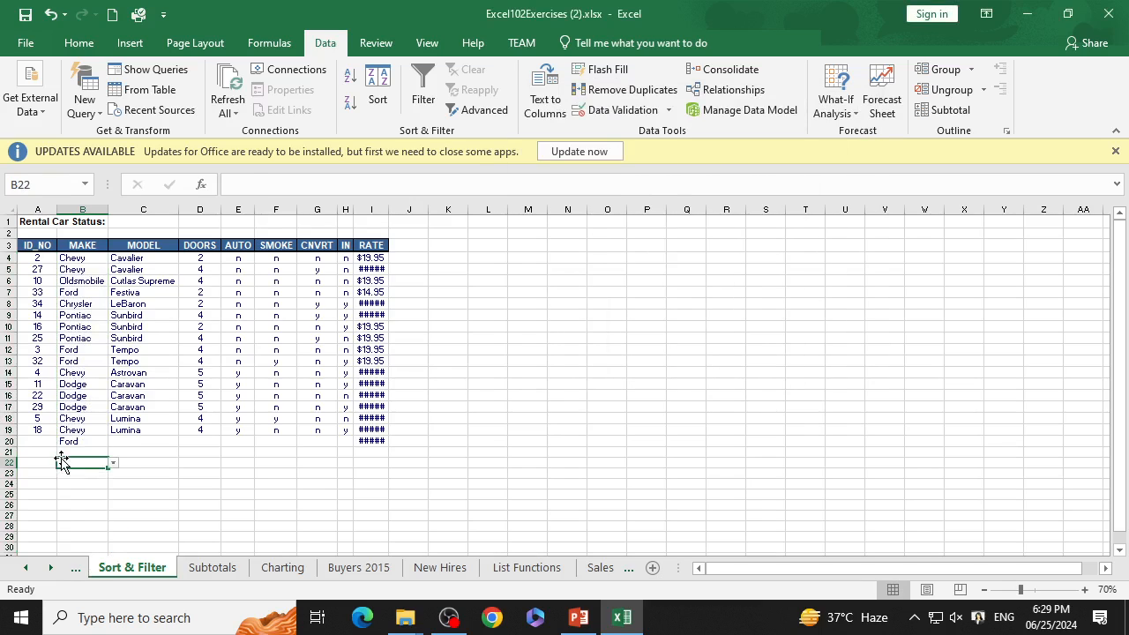
click(87, 443)
click(88, 450)
text(fort)
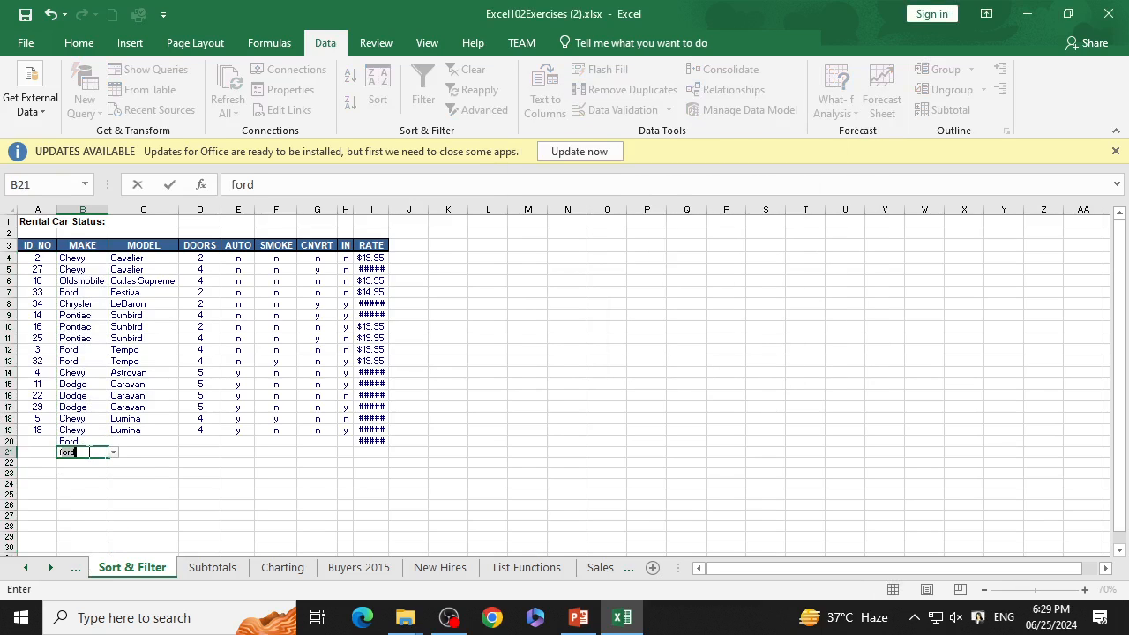
key(Return)
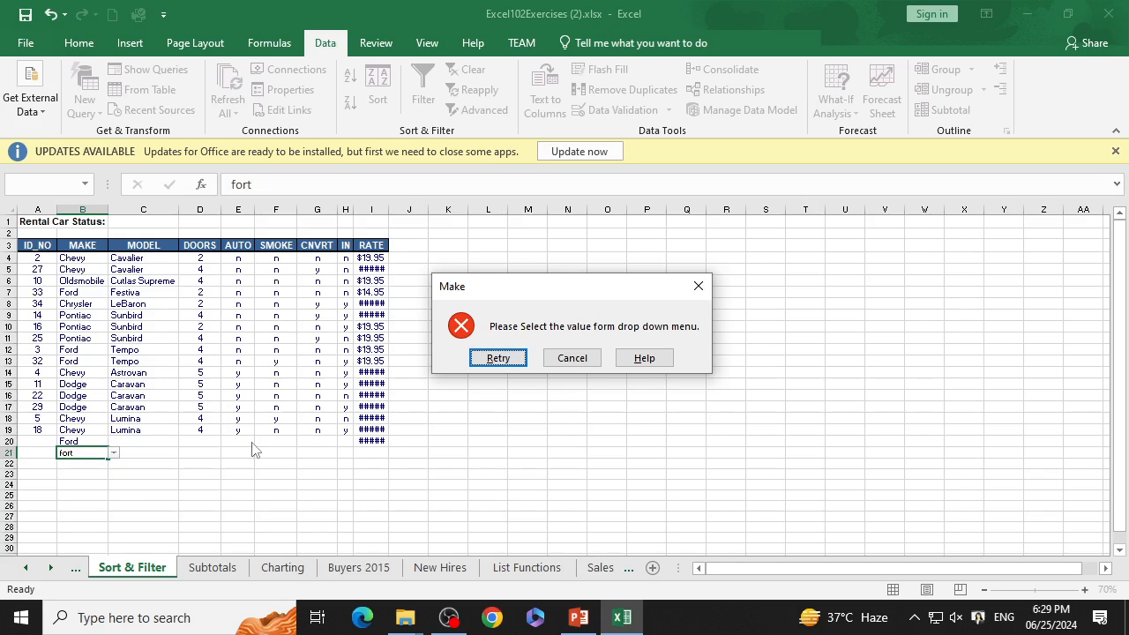
Clear the rejected entry in cell B21 and choose Ford from its drop-down list instead.
click(495, 359)
key(BackSpace)
key(BackSpace)
key(BackSpace)
key(BackSpace)
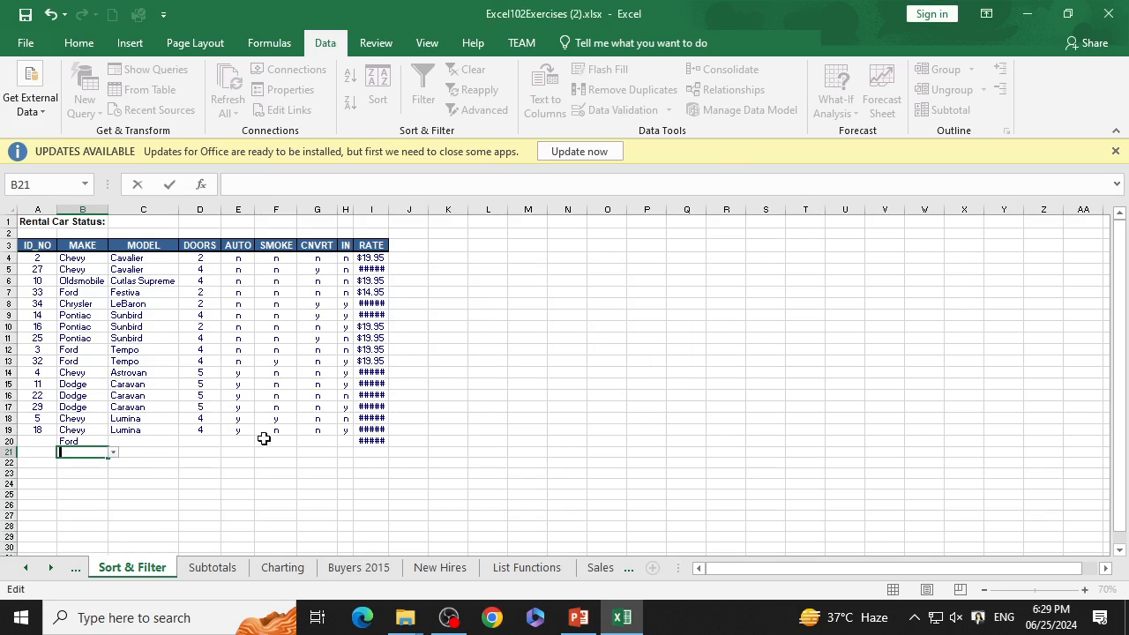
click(113, 452)
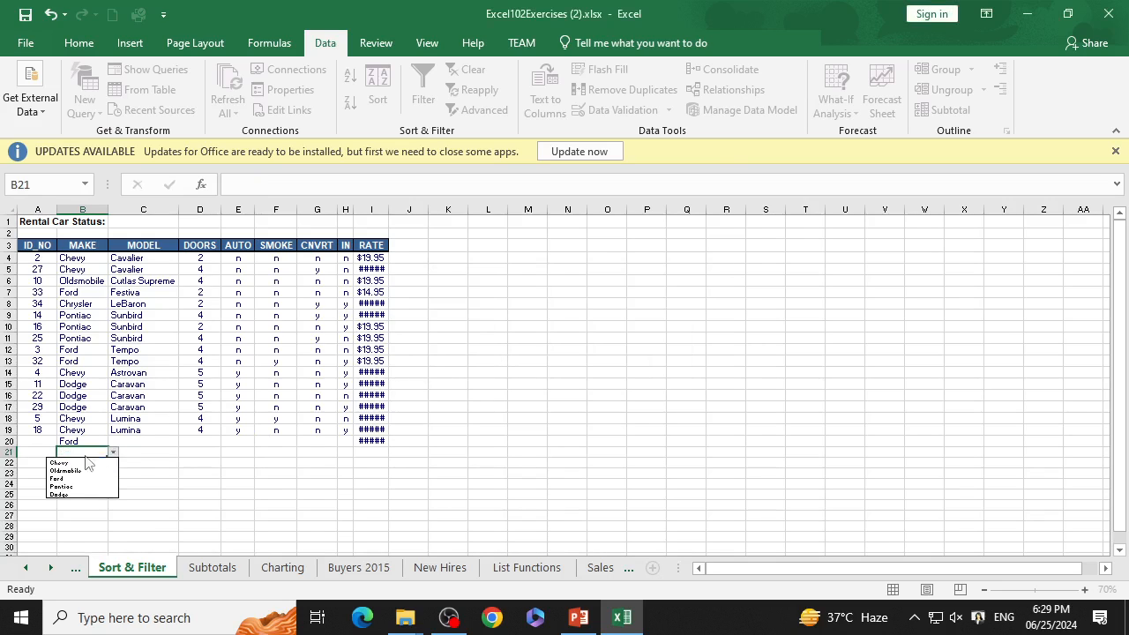
click(58, 478)
key(Return)
click(90, 453)
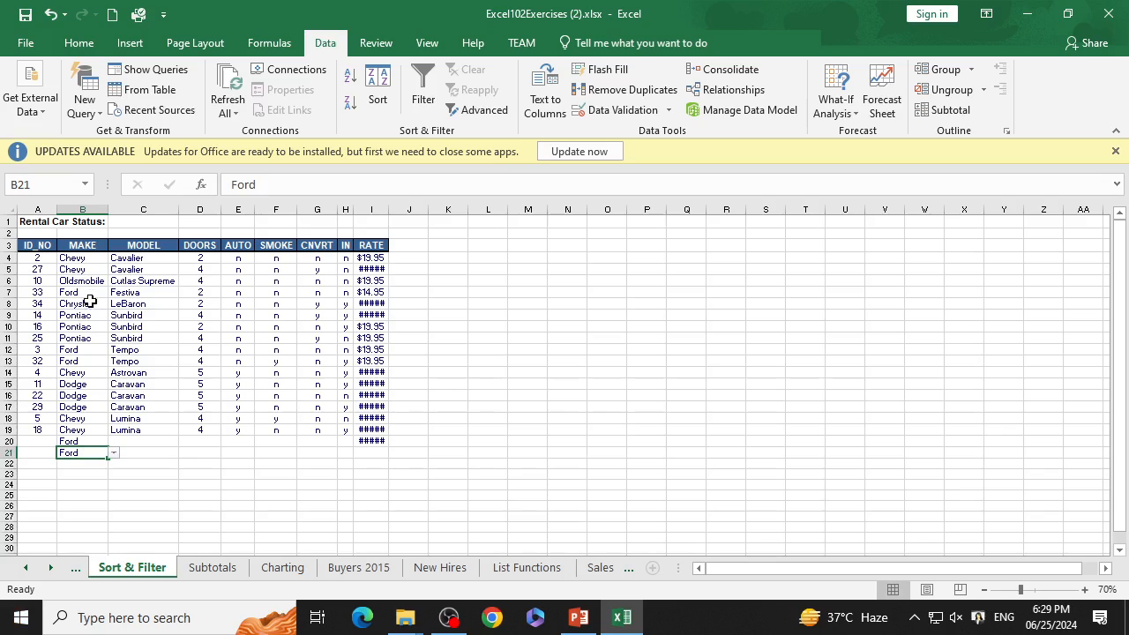
Open the data validation error alert for cells B4:B30 and try the Warning, Information and Stop styles.
drag(76, 256, 90, 548)
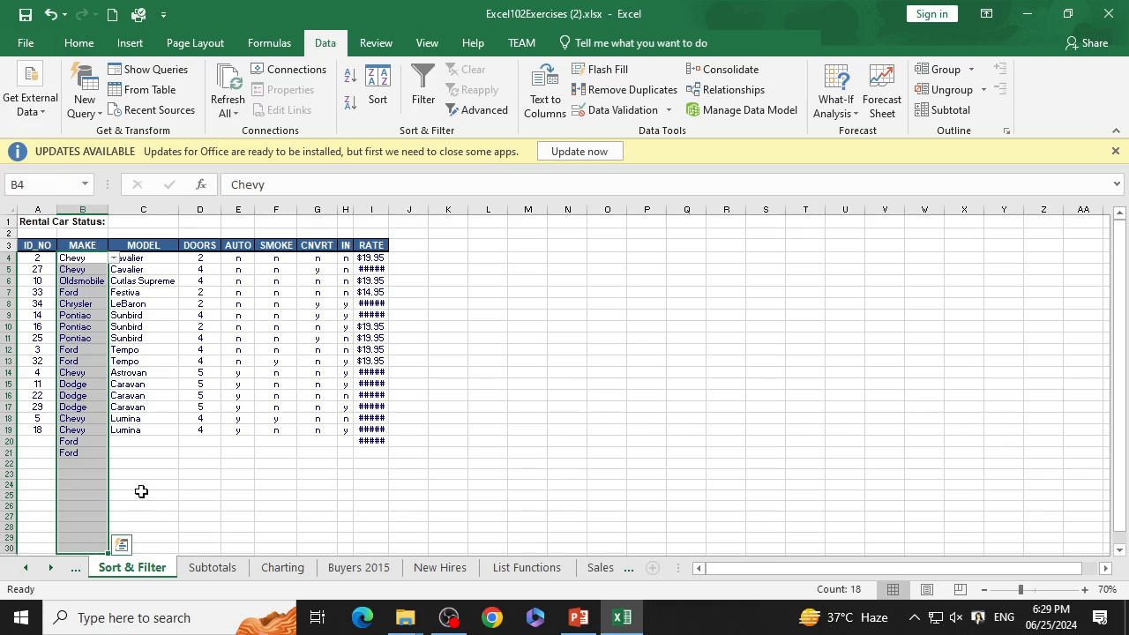
click(621, 112)
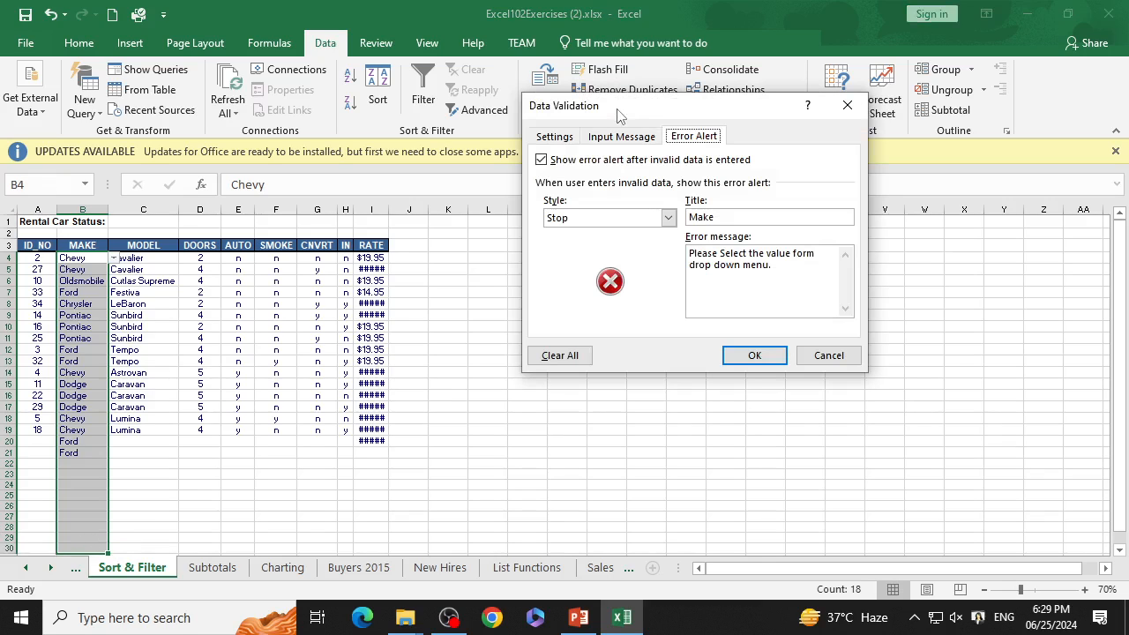
click(622, 217)
click(599, 247)
click(626, 221)
click(609, 257)
click(627, 222)
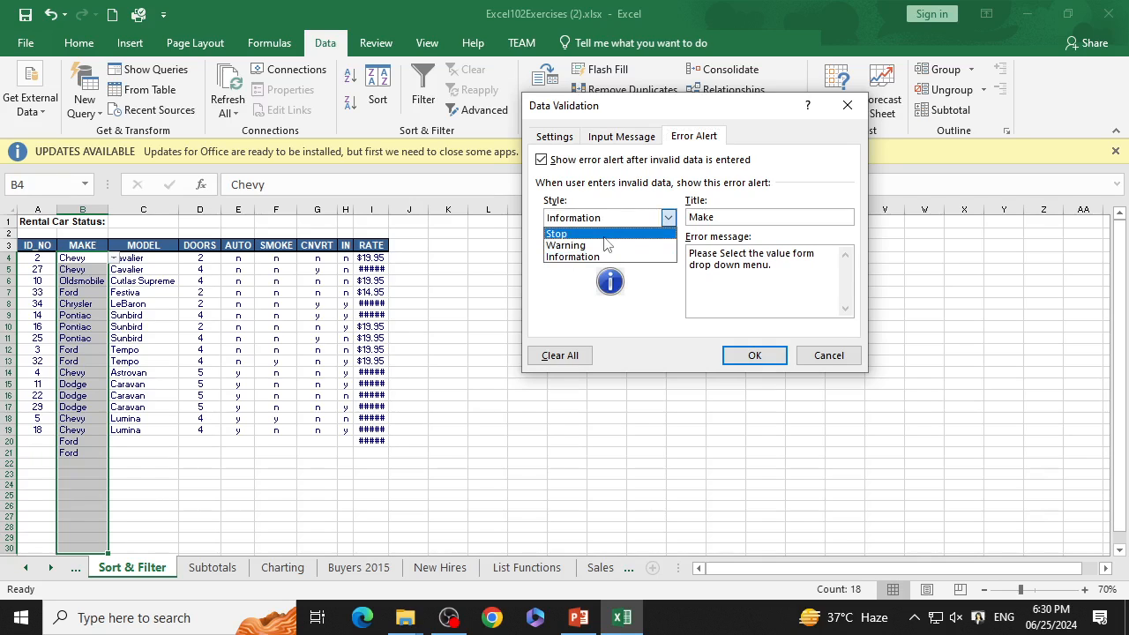
click(613, 234)
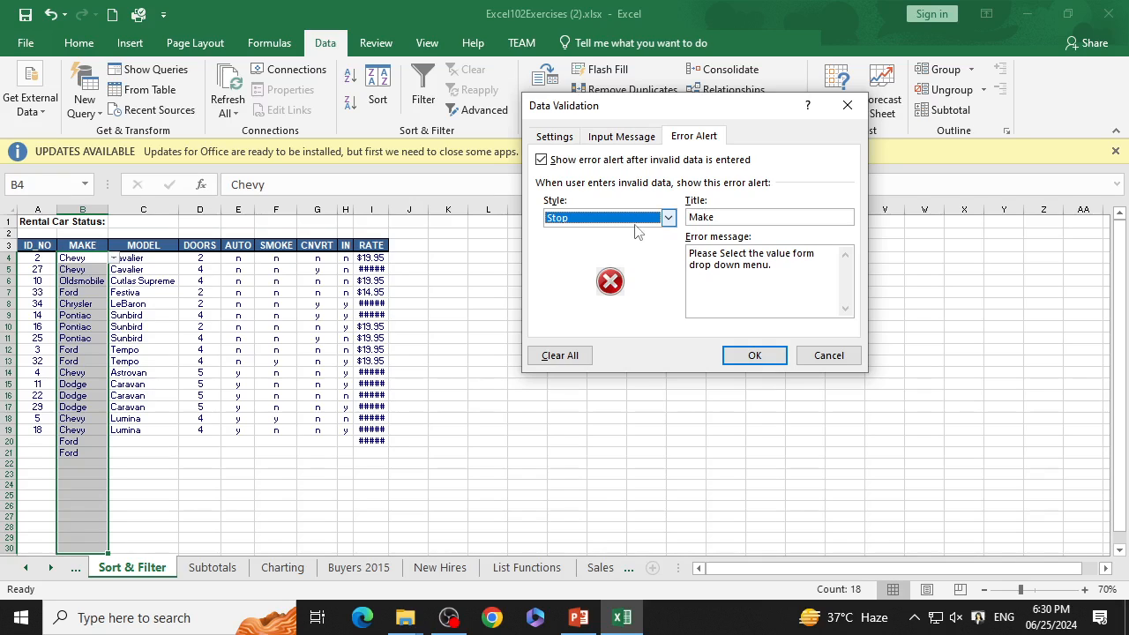
Set the MAKE column's error alert style to Warning and apply it.
click(639, 221)
click(620, 246)
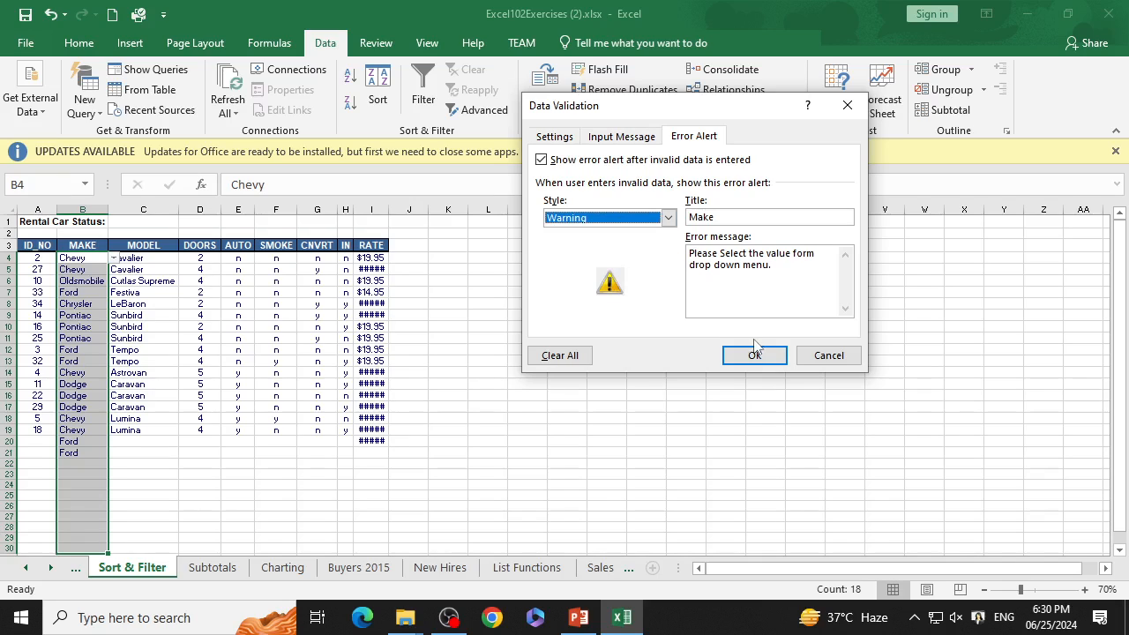
click(759, 355)
Test the warning alert by entering Chevi in cell B22 and choosing to continue with the invalid value.
click(81, 462)
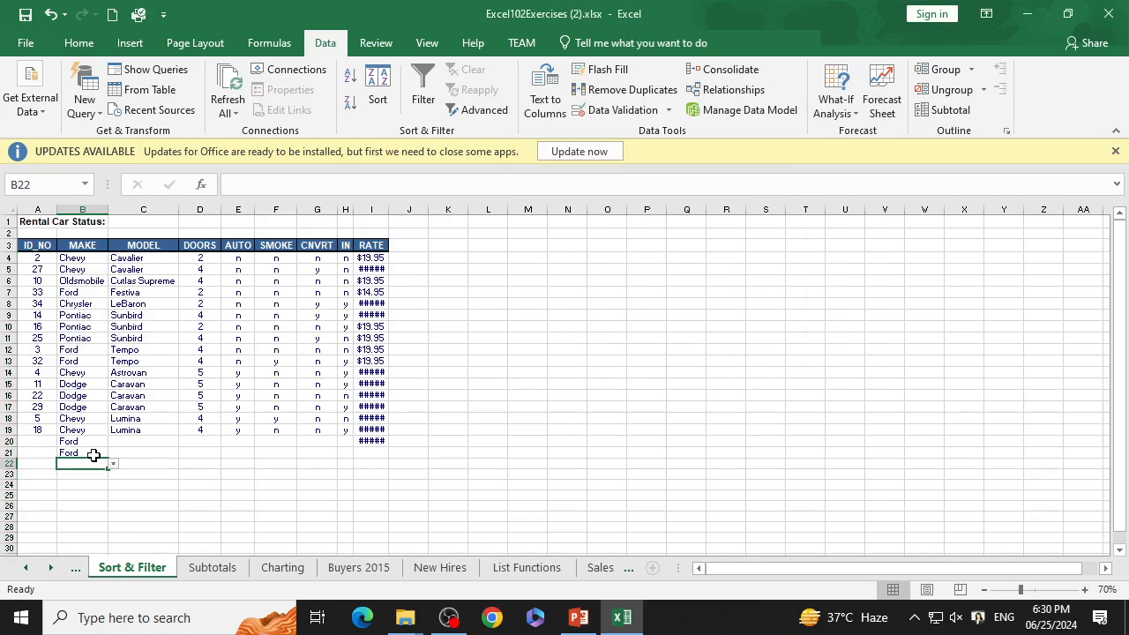
text(Chevi)
key(Return)
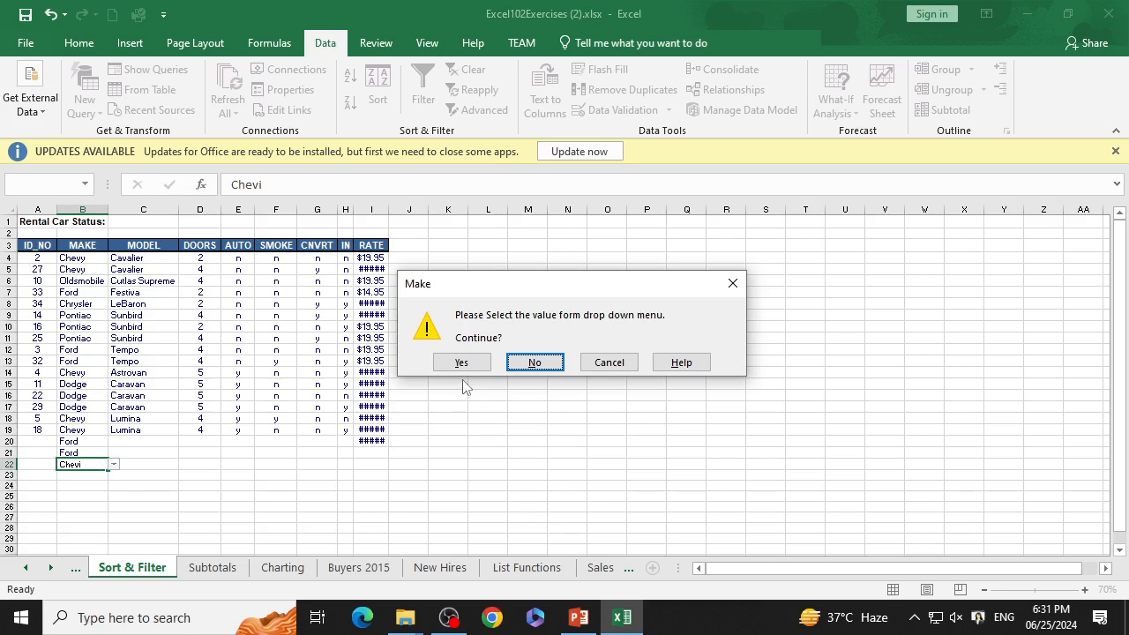
click(468, 363)
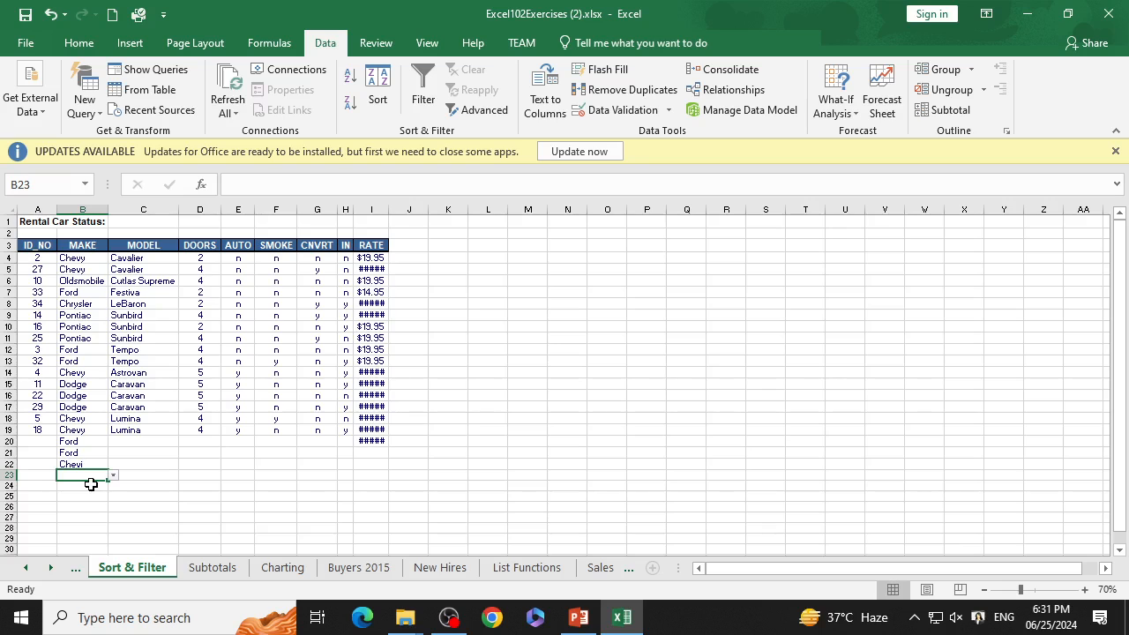
ctrl+scroll(204, 404, up, 2)
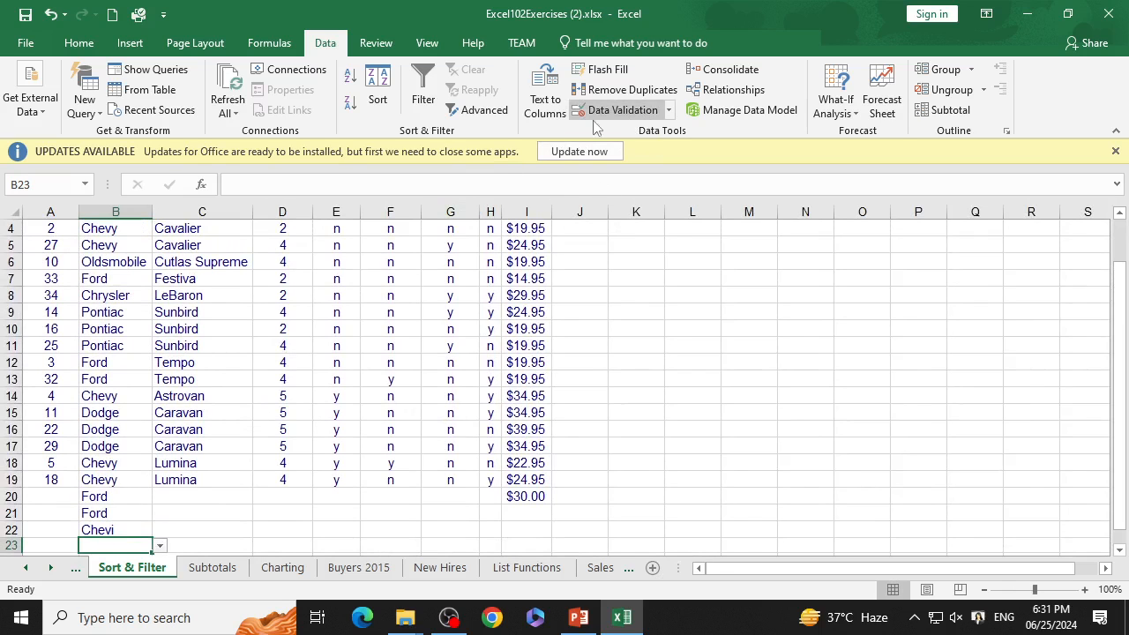
click(449, 617)
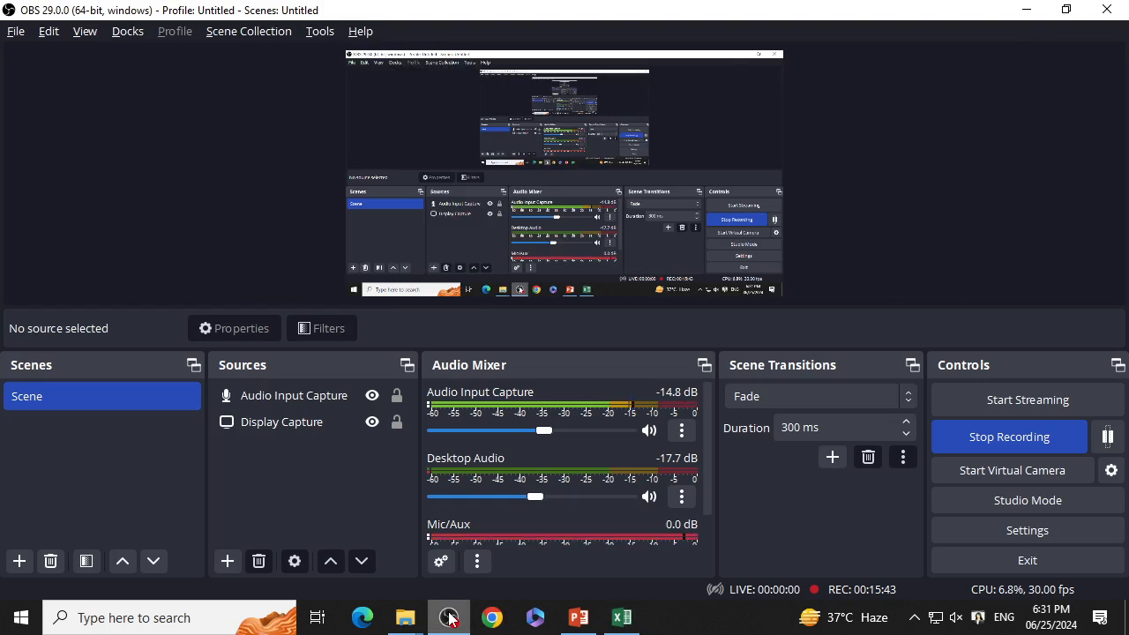